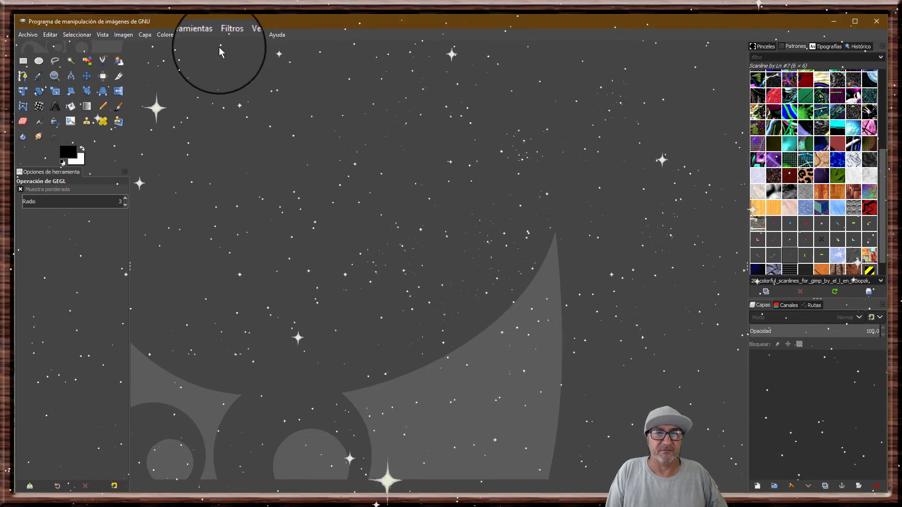
Step: With the Move tool active, open IMG_20190626_115014.jpg from the Downloads folder
left_click(87, 77)
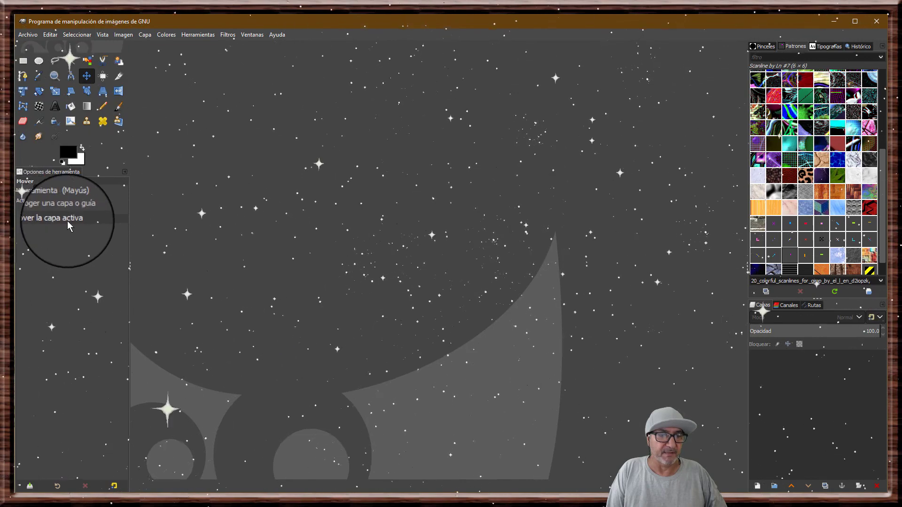
left_click(26, 38)
left_click(44, 71)
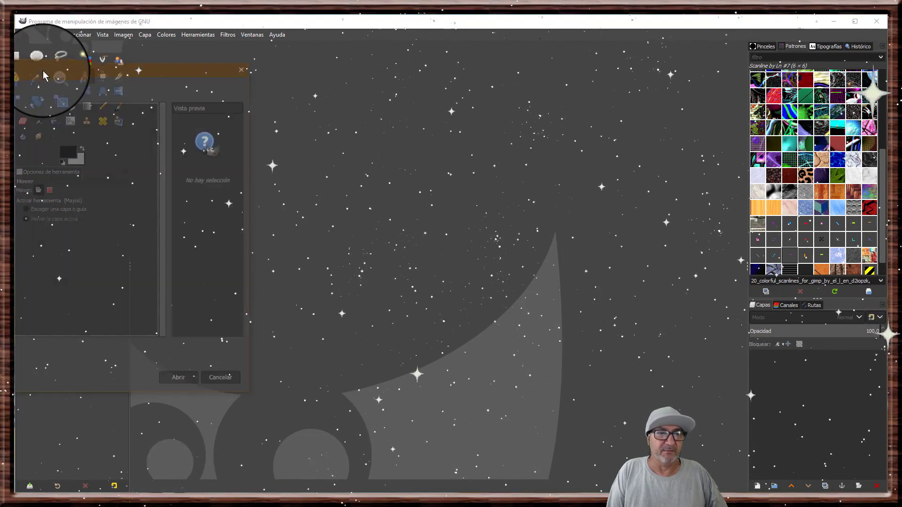
left_click_drag(34, 64, 392, 64)
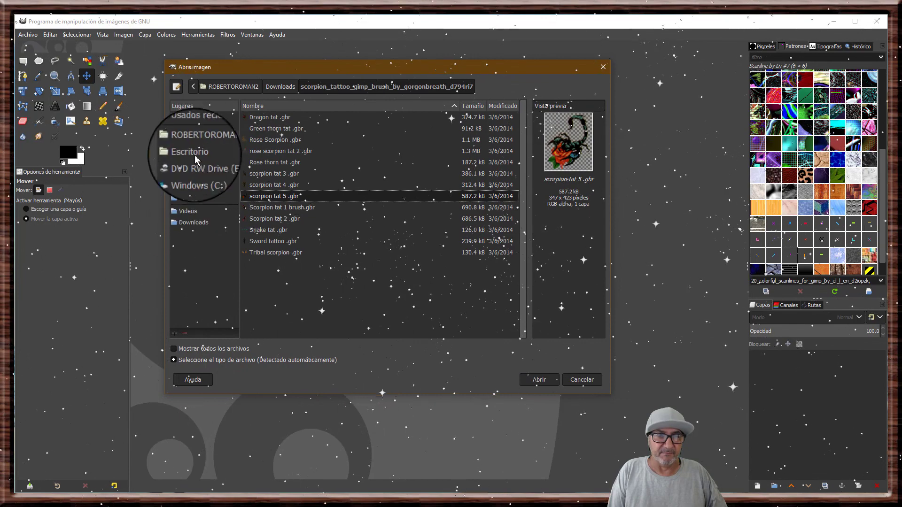
left_click(193, 223)
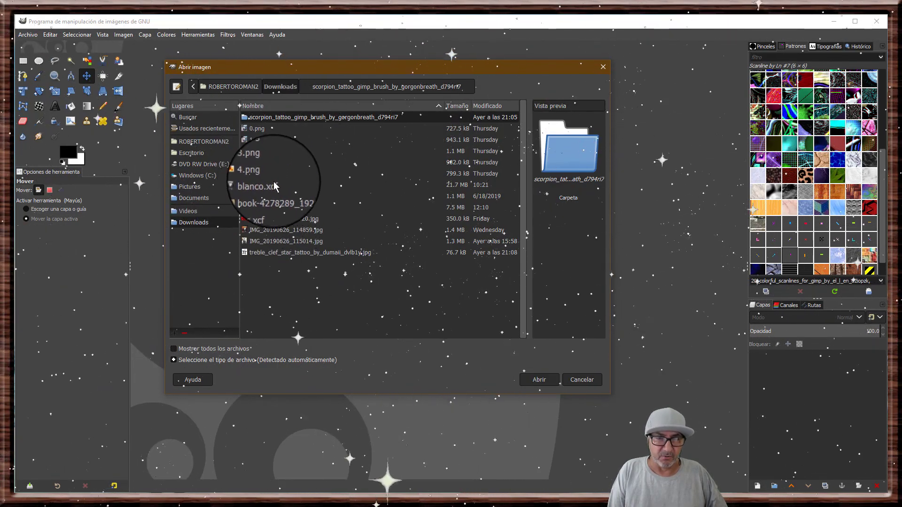
left_click(275, 230)
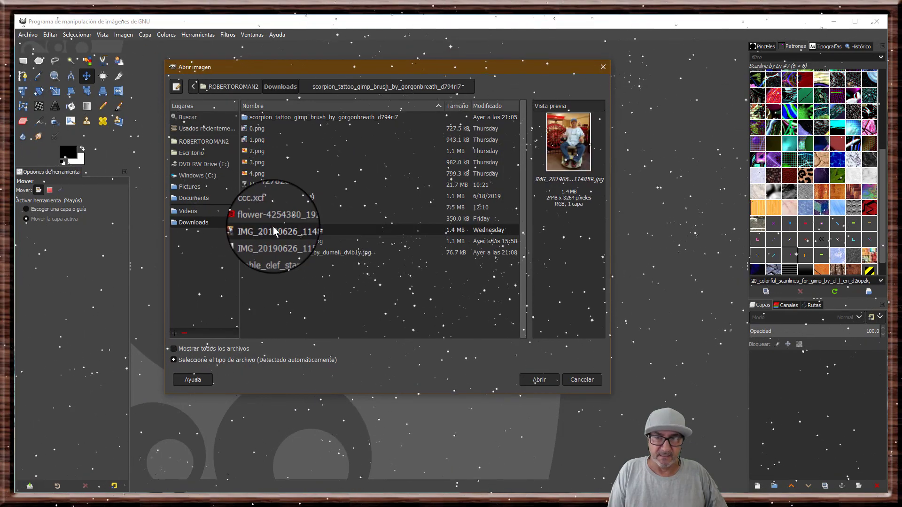
left_click(273, 241)
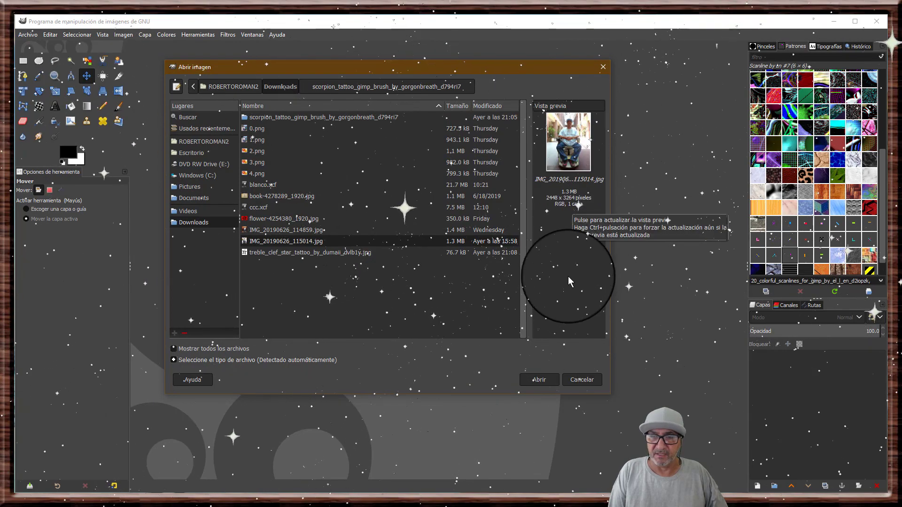
left_click(546, 378)
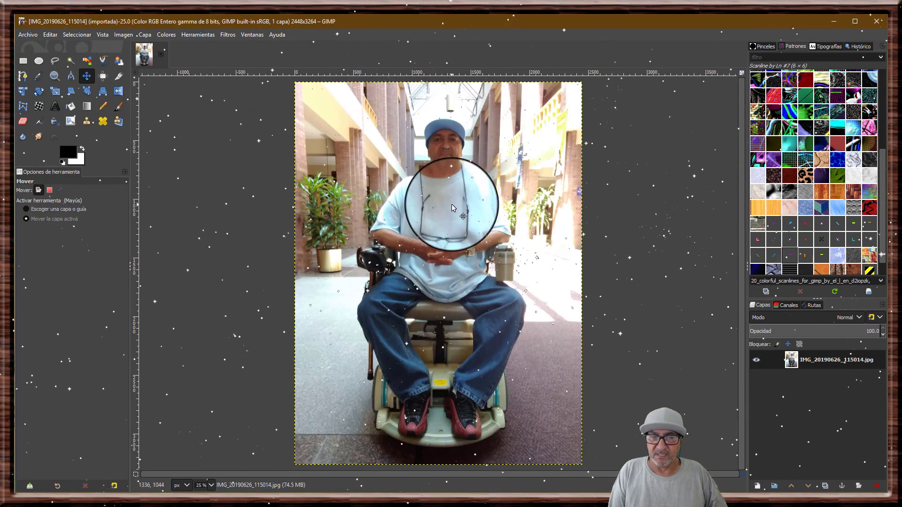
Step: Open 'Sword tattoo .gbr' from the scorpion_tattoo folder as a new layer
left_click(25, 34)
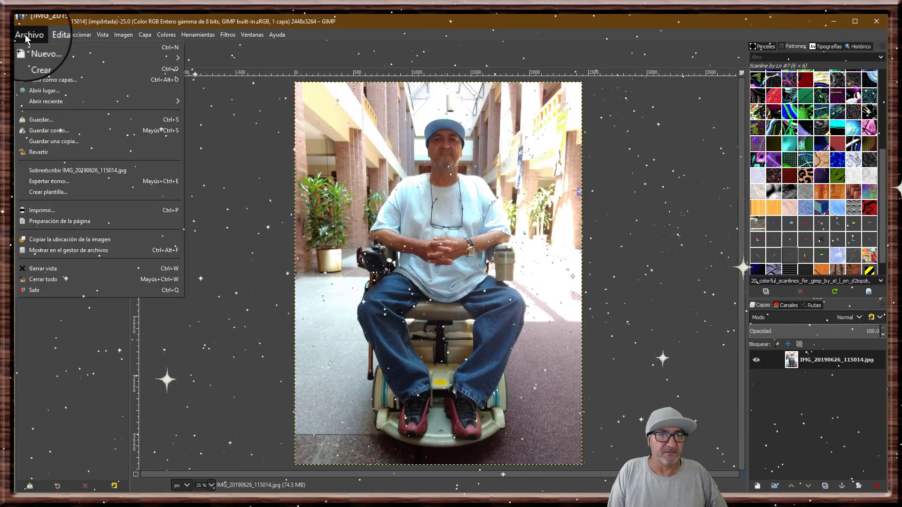
left_click(55, 83)
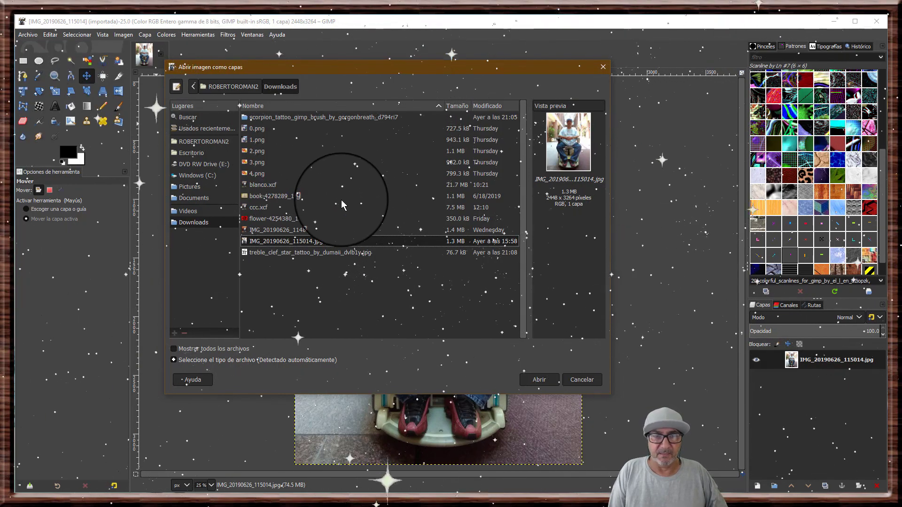
left_click_drag(384, 69, 389, 81)
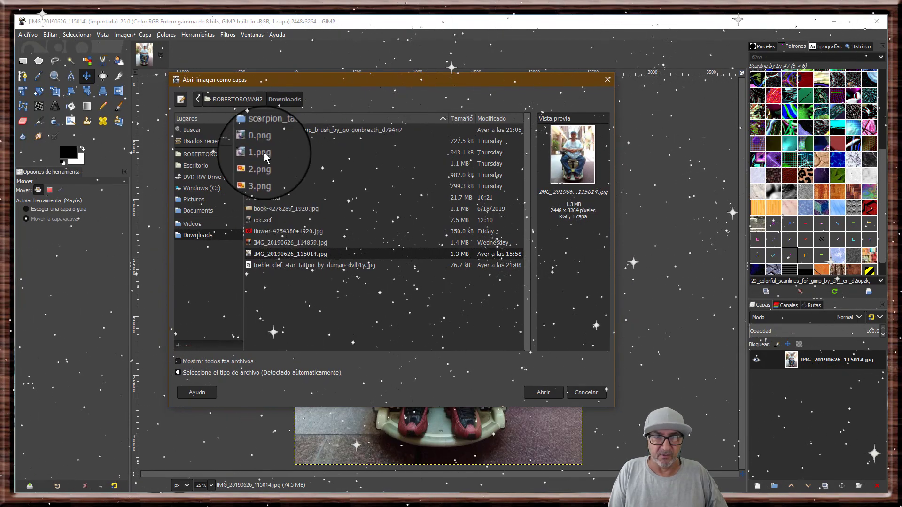
double_click(263, 128)
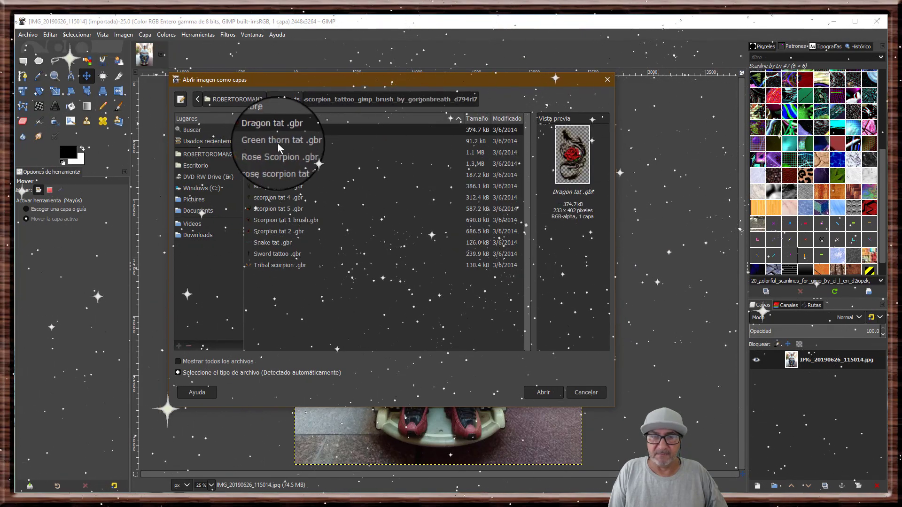
left_click(273, 243)
left_click(271, 256)
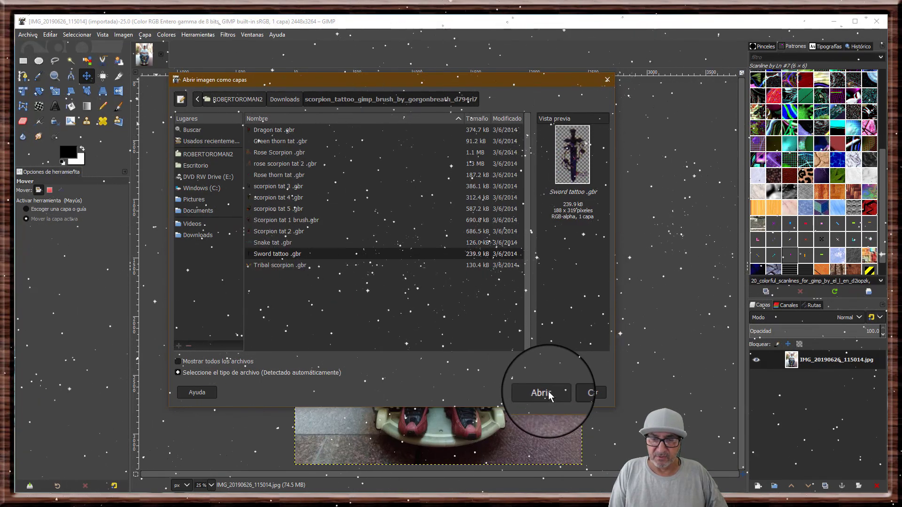
left_click(548, 391)
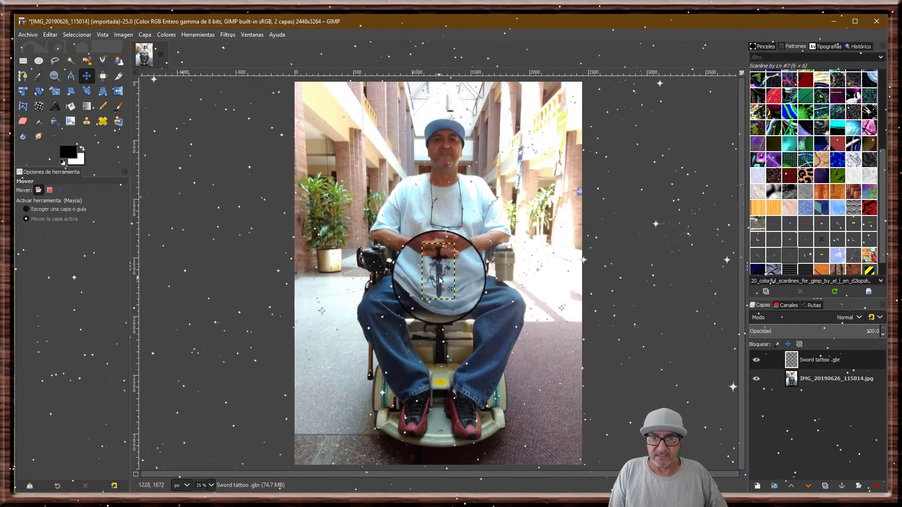
Step: Move the sword onto the right forearm and add 'scorpion tat 5 .gbr' as a layer
left_click_drag(436, 270, 488, 258)
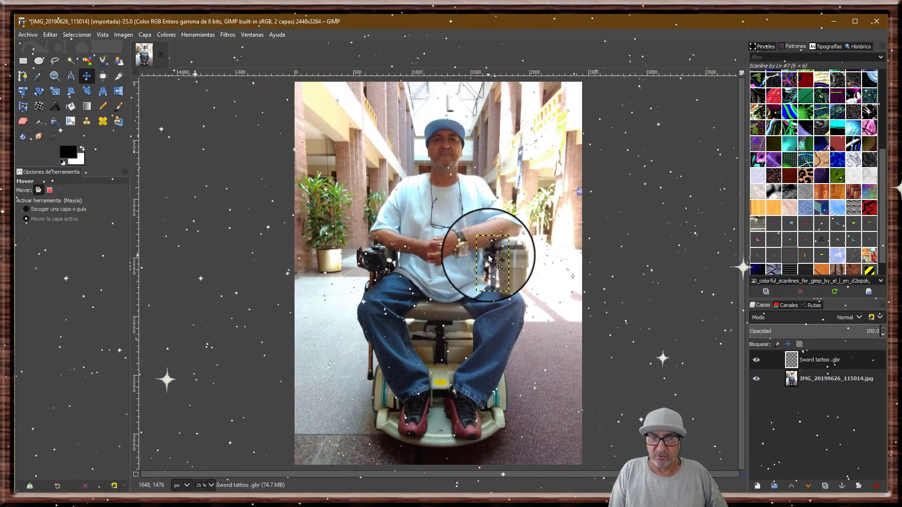
left_click(20, 35)
left_click(44, 82)
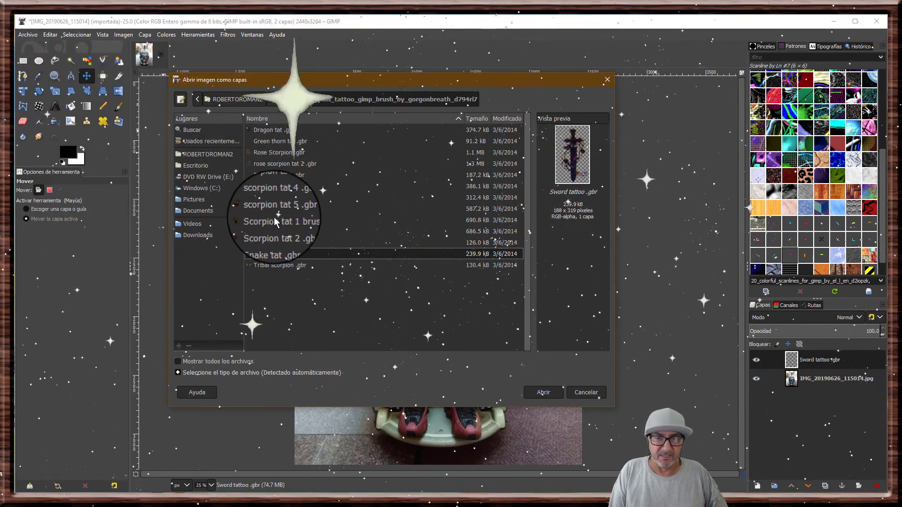
left_click(274, 218)
left_click(269, 209)
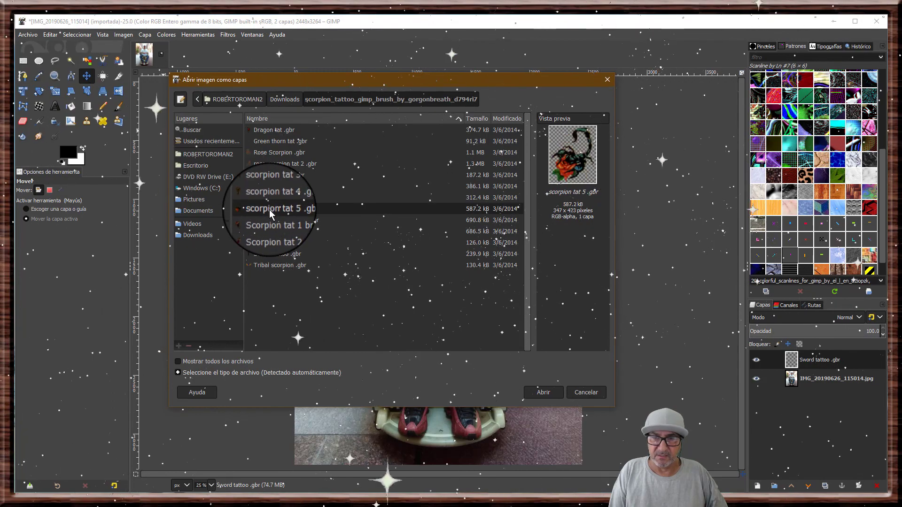
left_click(543, 393)
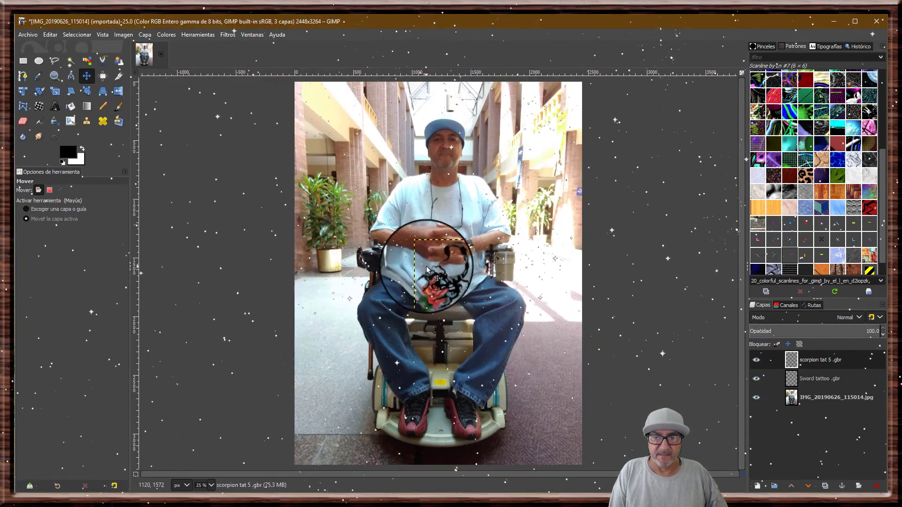
Step: Place the scorpion on the left forearm and nudge the sword up its forearm
left_click_drag(426, 269, 384, 245)
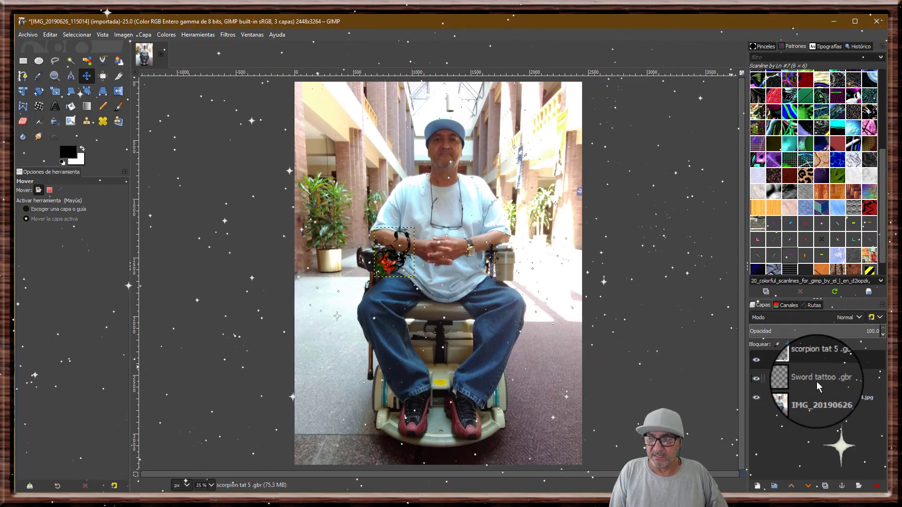
left_click(784, 380)
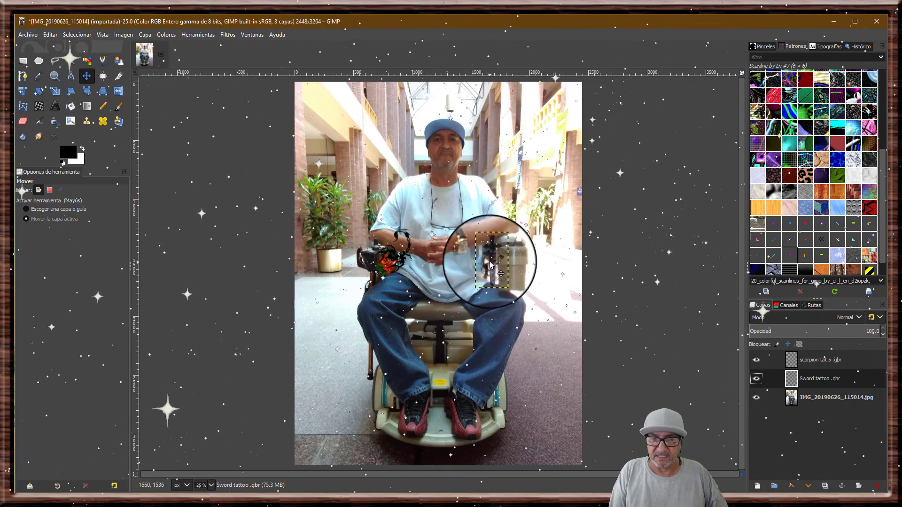
left_click_drag(490, 264, 486, 246)
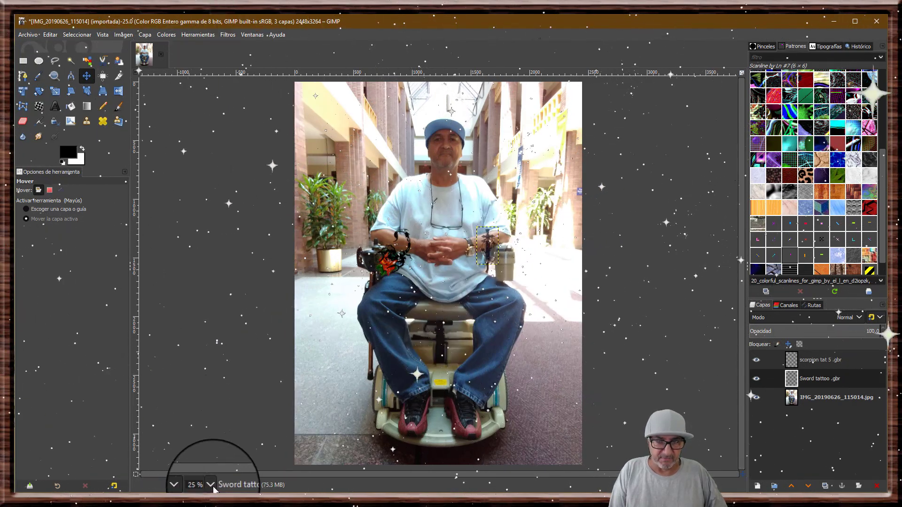
Step: Zoom to 50% and pan up to the man's face and forearms
left_click(211, 486)
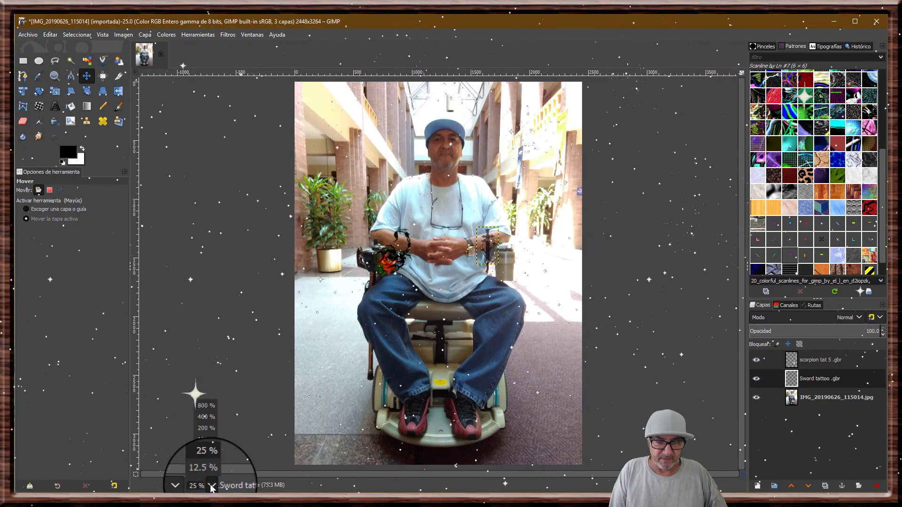
left_click(205, 452)
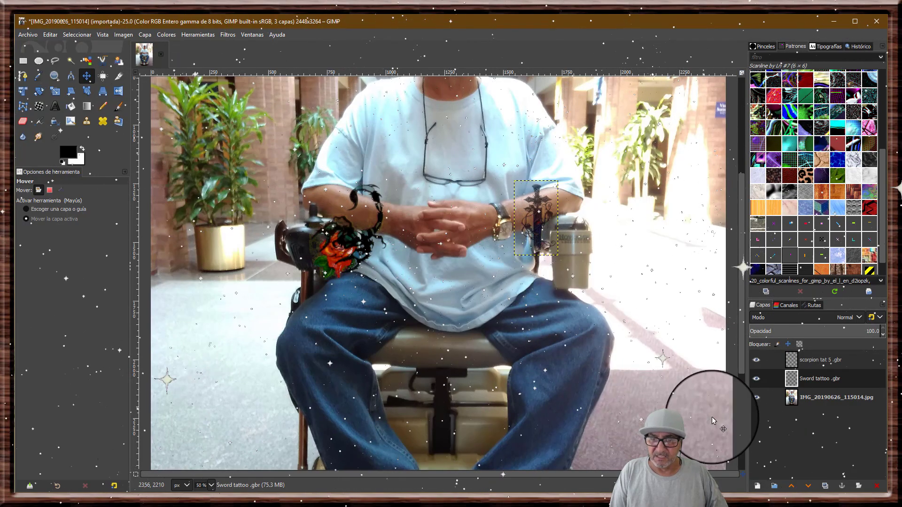
left_click(742, 473)
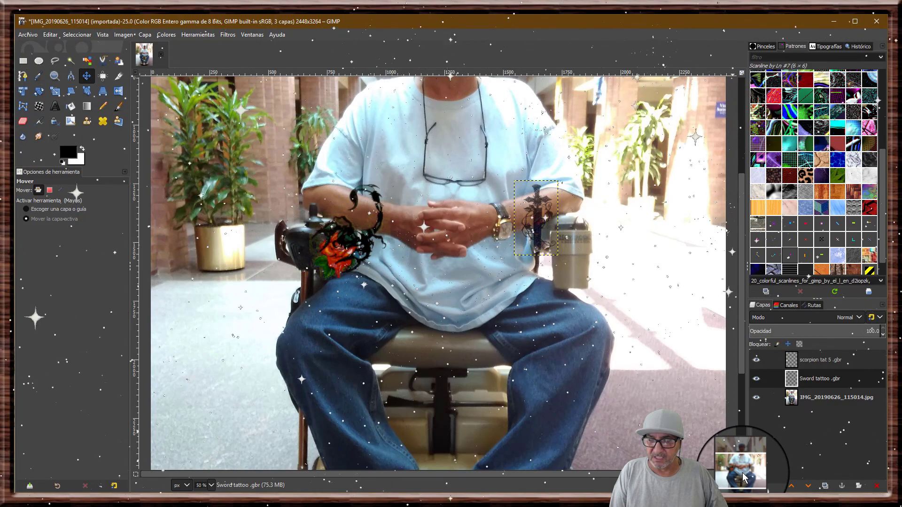
left_click_drag(739, 469, 743, 470)
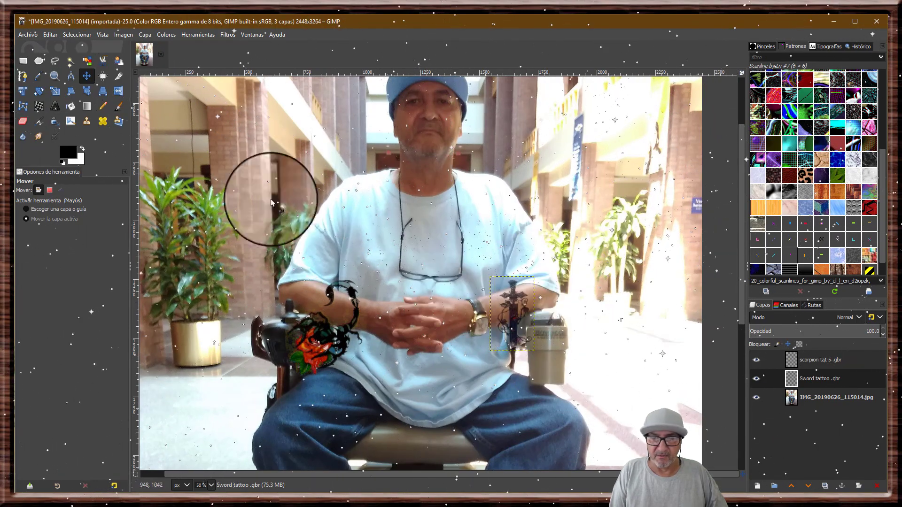
Step: Rotate the sword tattoo about 70.87° to lie along the right forearm
left_click(37, 93)
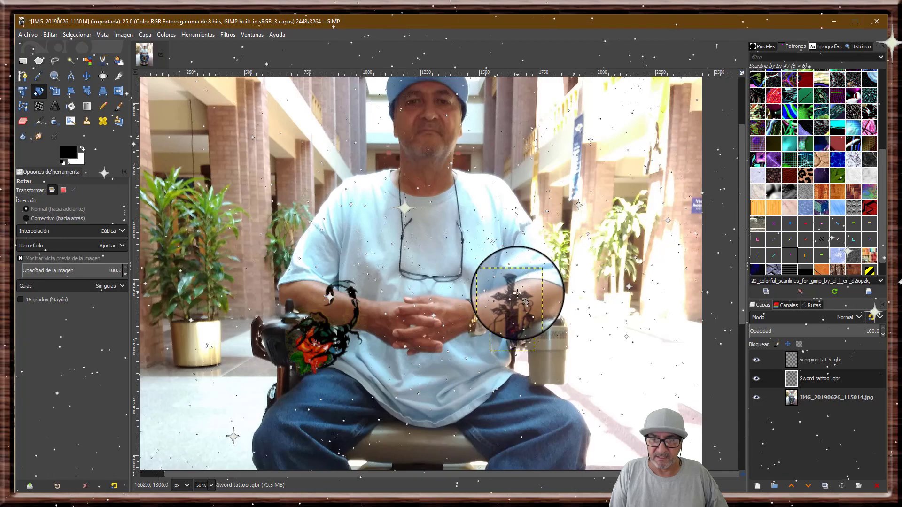
left_click_drag(517, 293, 535, 270)
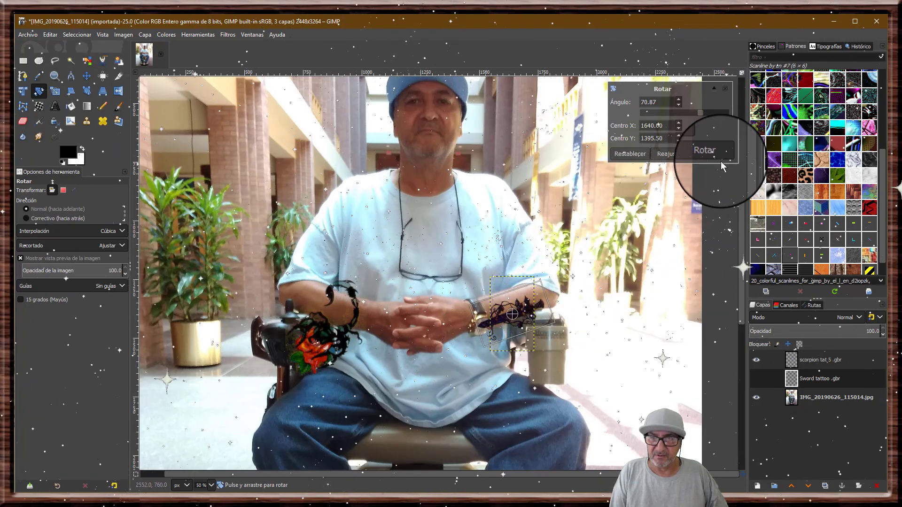
left_click(710, 155)
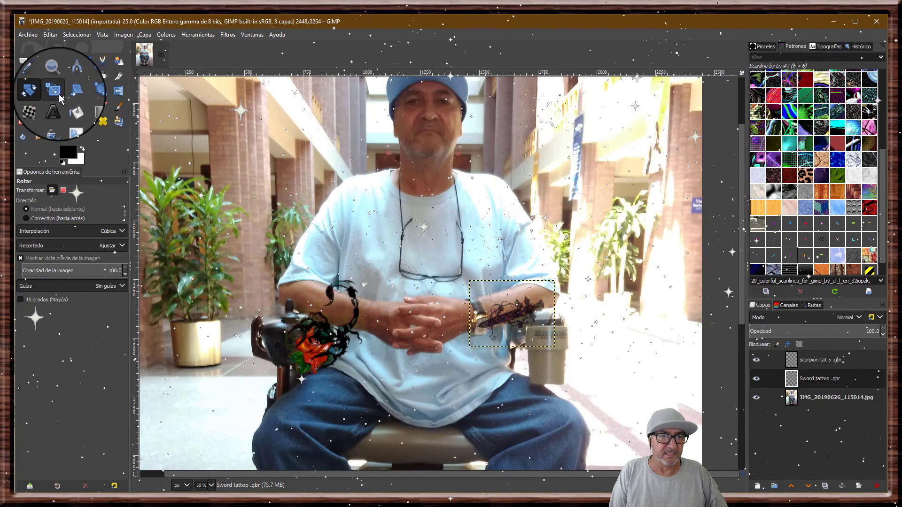
Step: Scale the sword tattoo down to 286×237 pixels on the right forearm
left_click(57, 93)
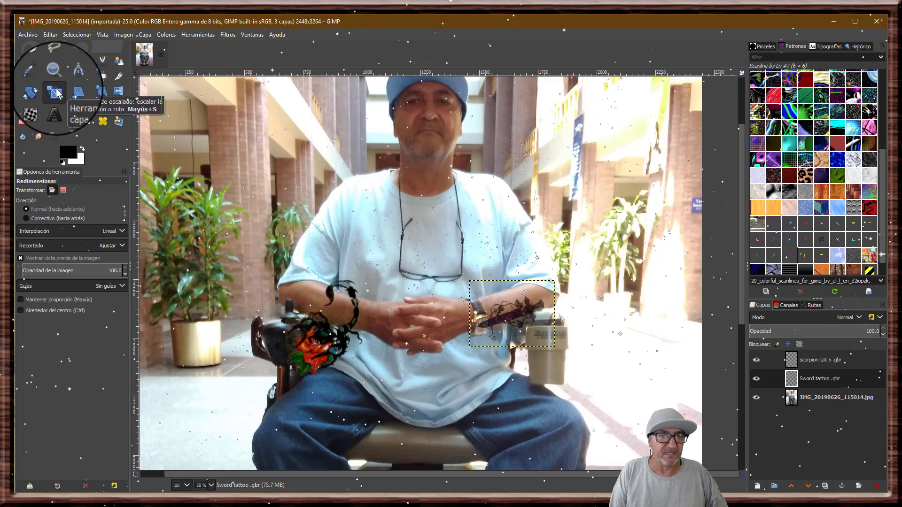
left_click(515, 312)
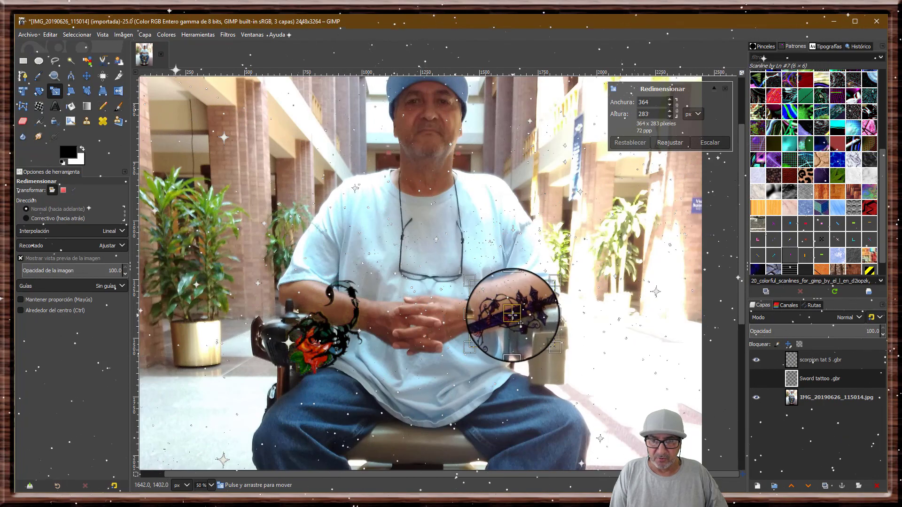
left_click_drag(520, 322, 520, 311)
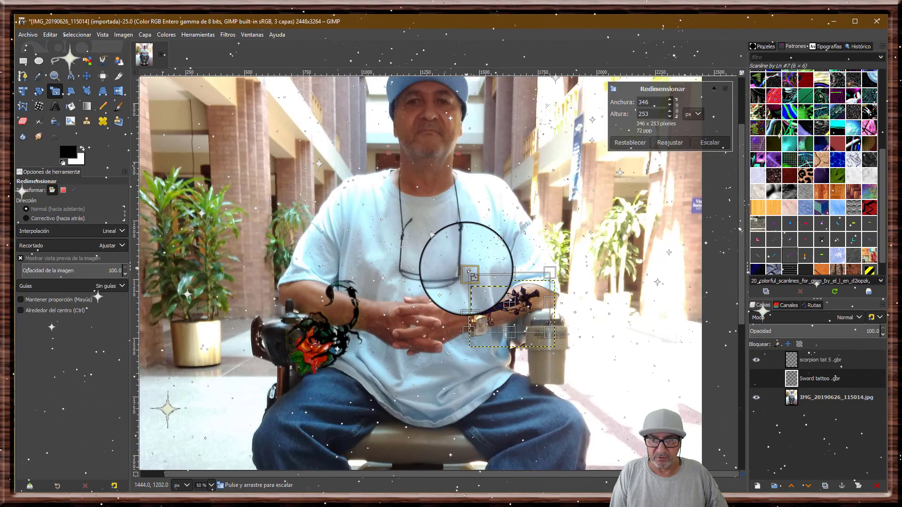
left_click_drag(475, 272, 482, 272)
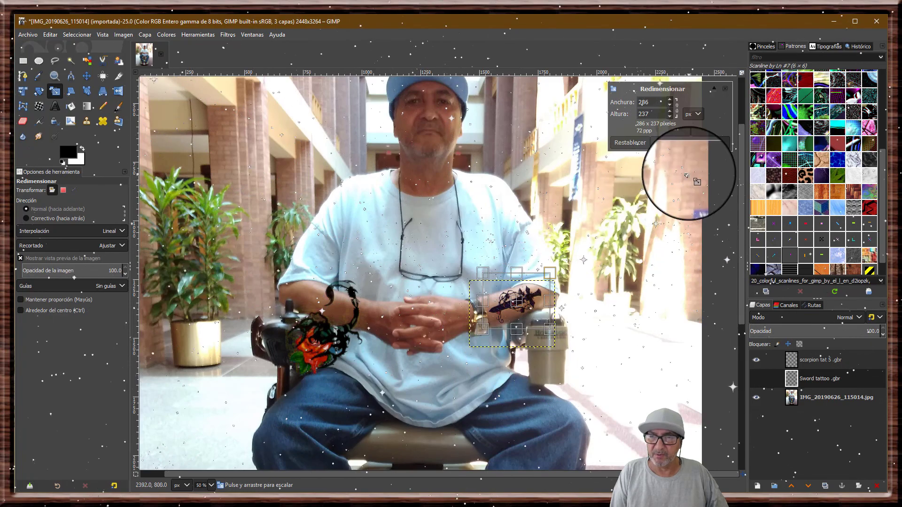
left_click(714, 143)
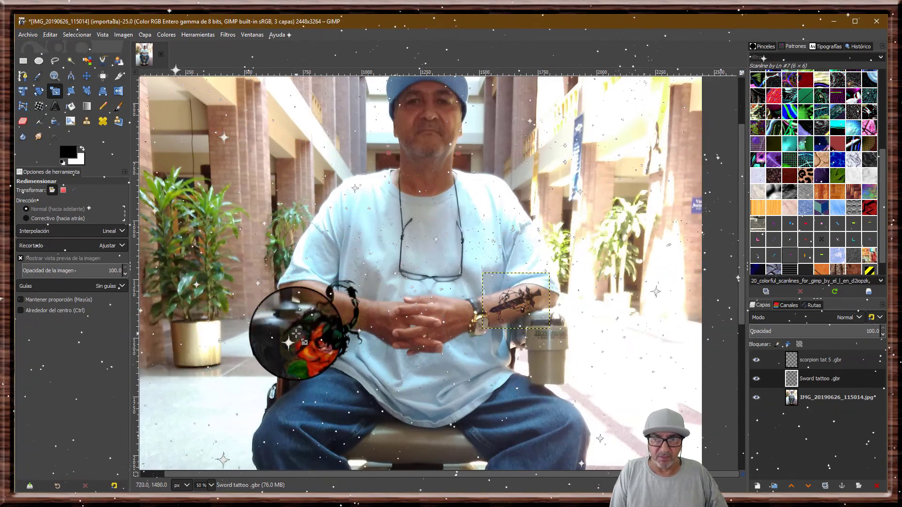
Step: Rotate the scorpion tat 5 layer by 63.88° along the left forearm
left_click(801, 361)
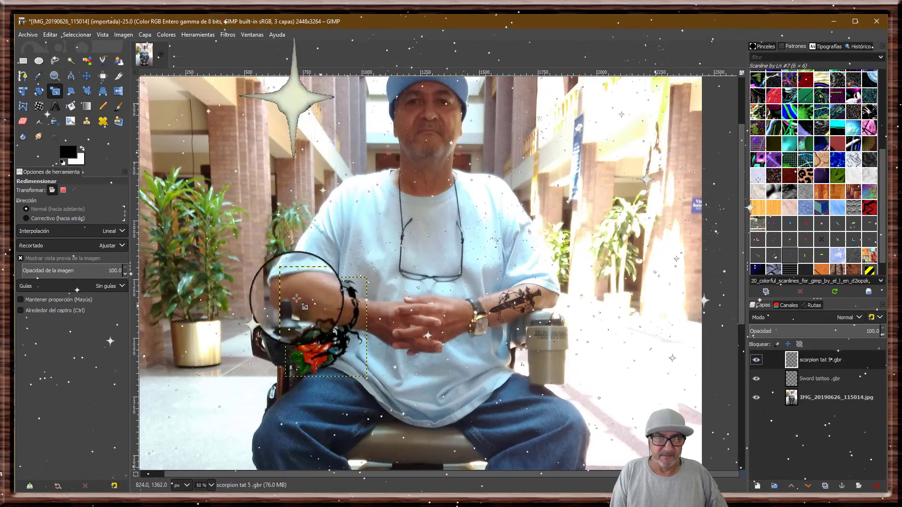
left_click(40, 93)
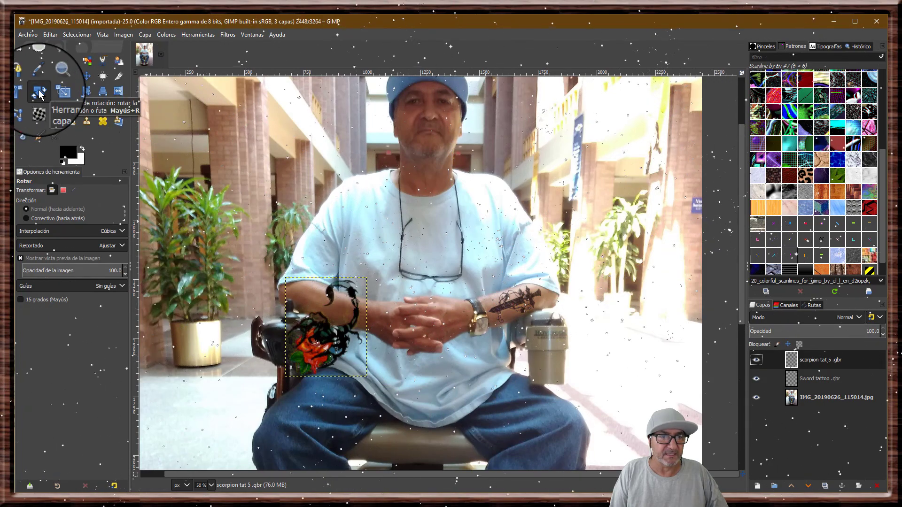
left_click(329, 310)
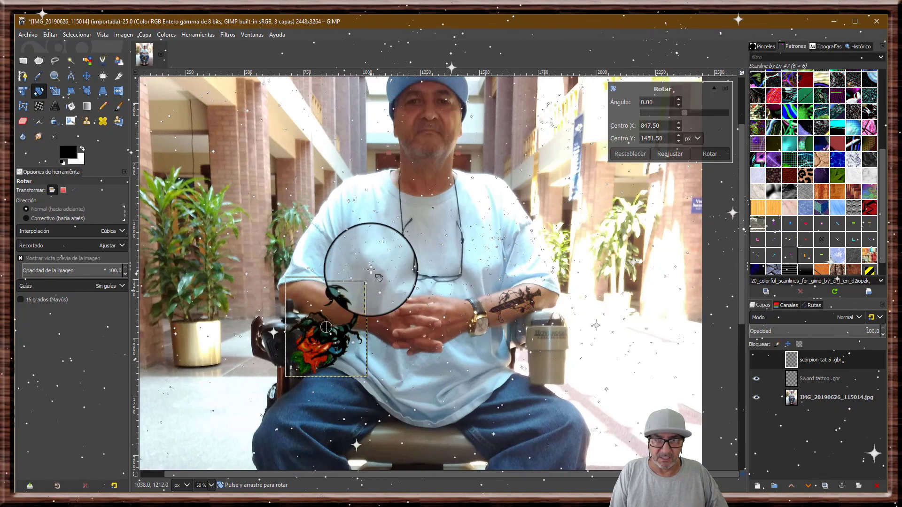
left_click_drag(372, 267, 416, 346)
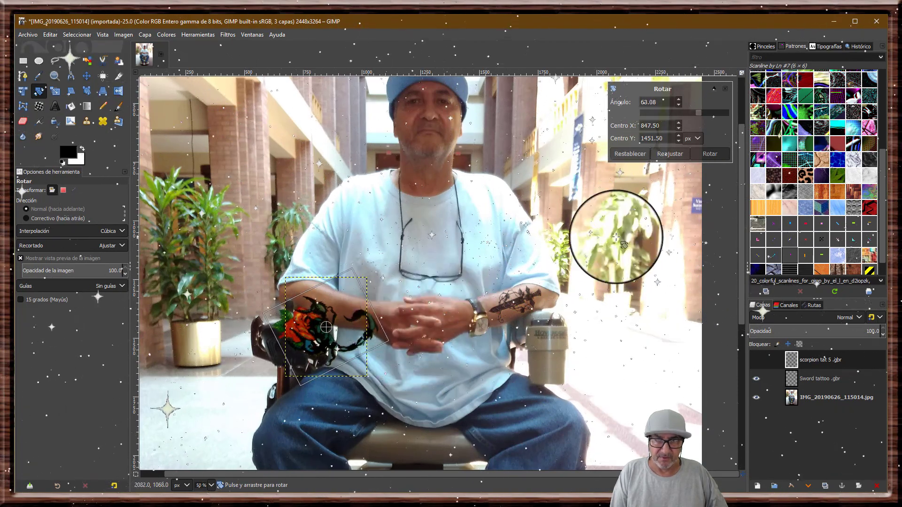
left_click(710, 155)
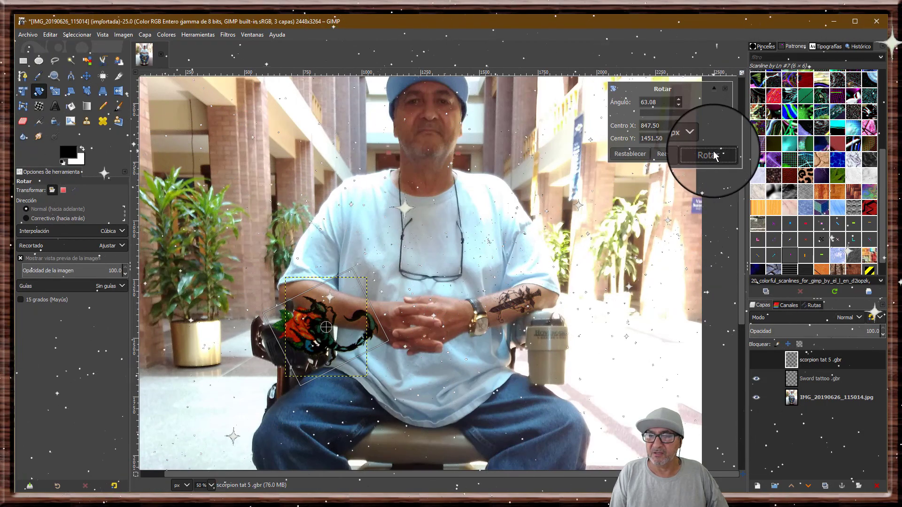
Step: Move the scorpion tattoo up and shrink it toward 433×217 pixels
left_click(57, 93)
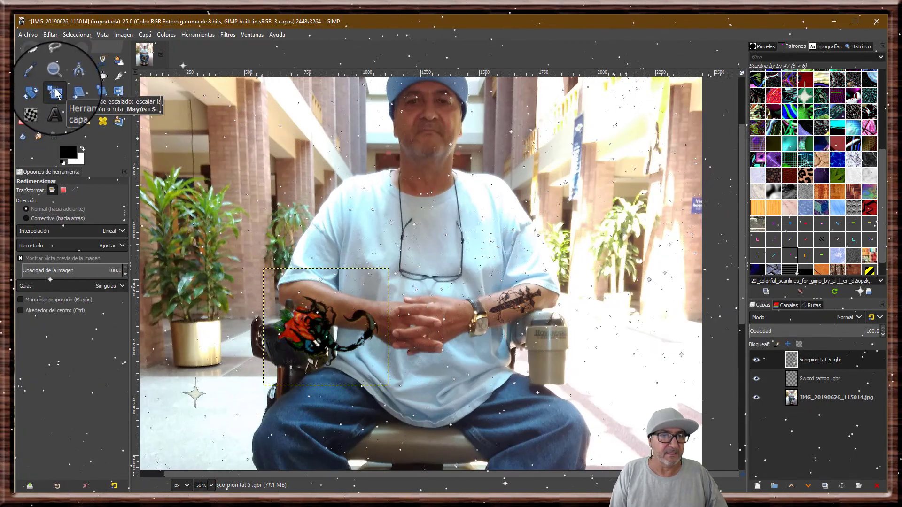
left_click(326, 312)
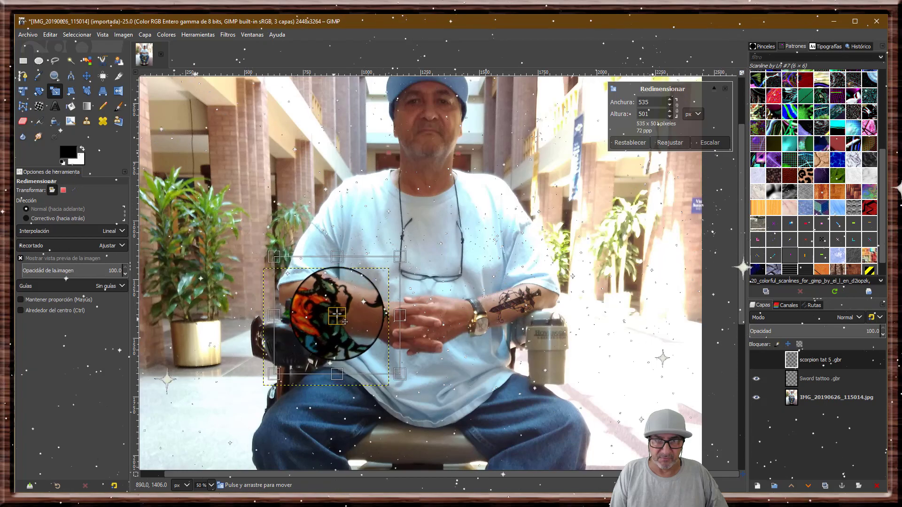
left_click_drag(344, 321, 352, 315)
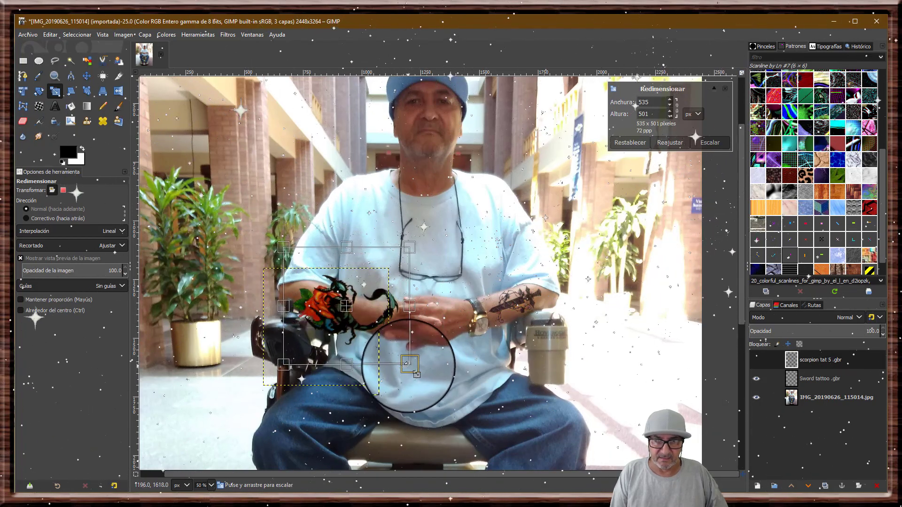
left_click_drag(416, 375, 417, 361)
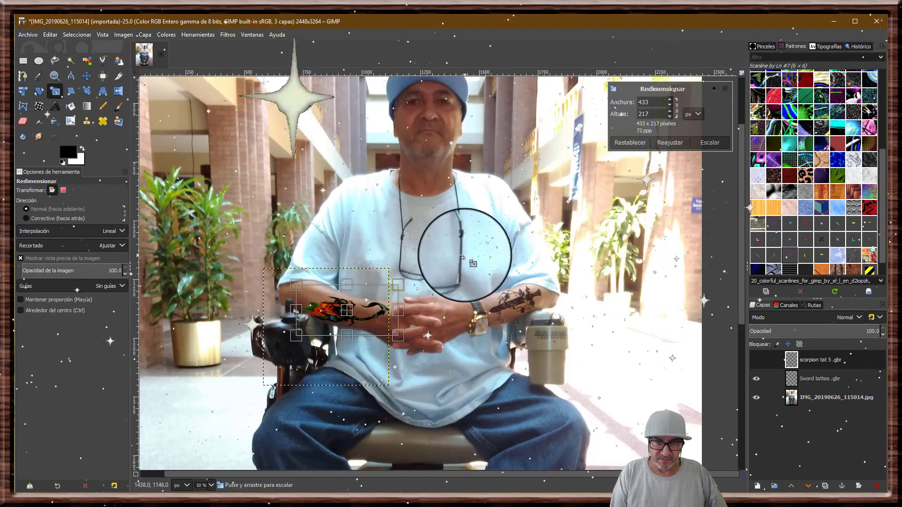
Step: Apply the scorpion's 433×217 size, tilt it a further 7.84°, then select the sword layer
left_click(712, 143)
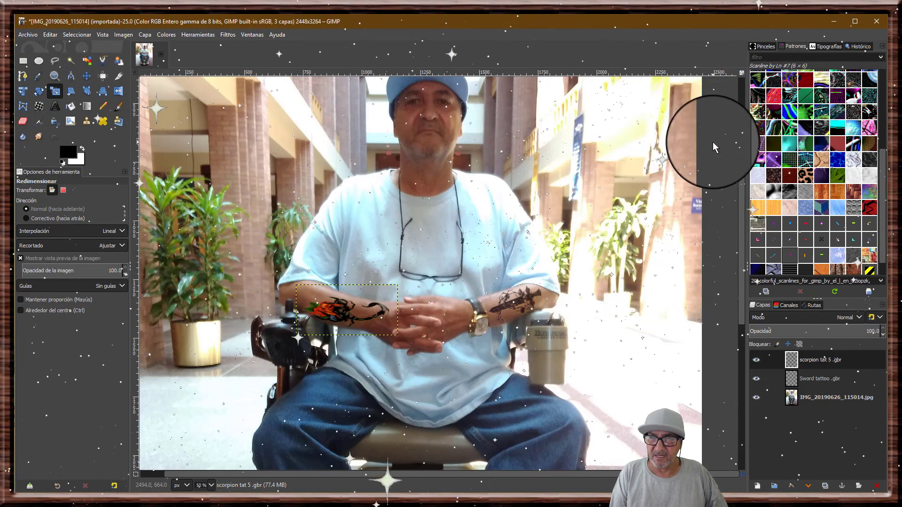
left_click(39, 93)
left_click(348, 308)
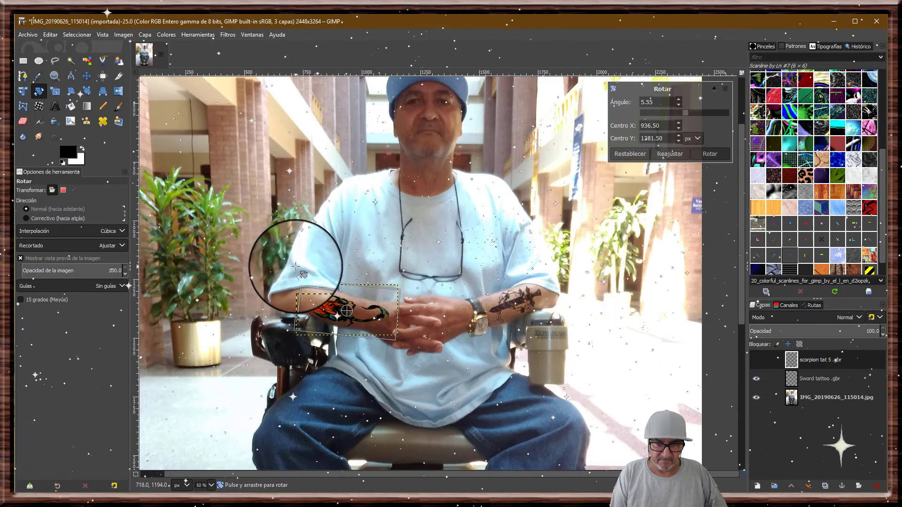
left_click(714, 150)
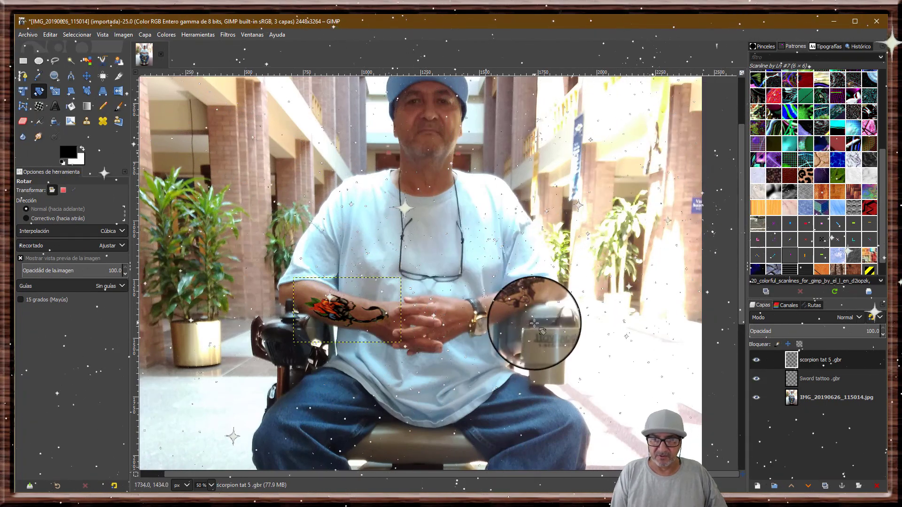
left_click(818, 382)
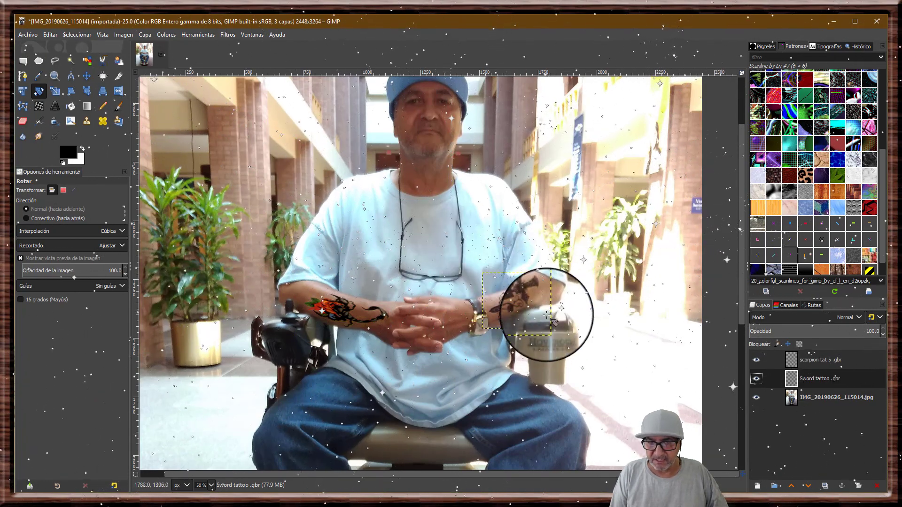
Step: Open Filtros > Mapa > Desplazar for the Sword tattoo layer and move the dialog aside
left_click(86, 76)
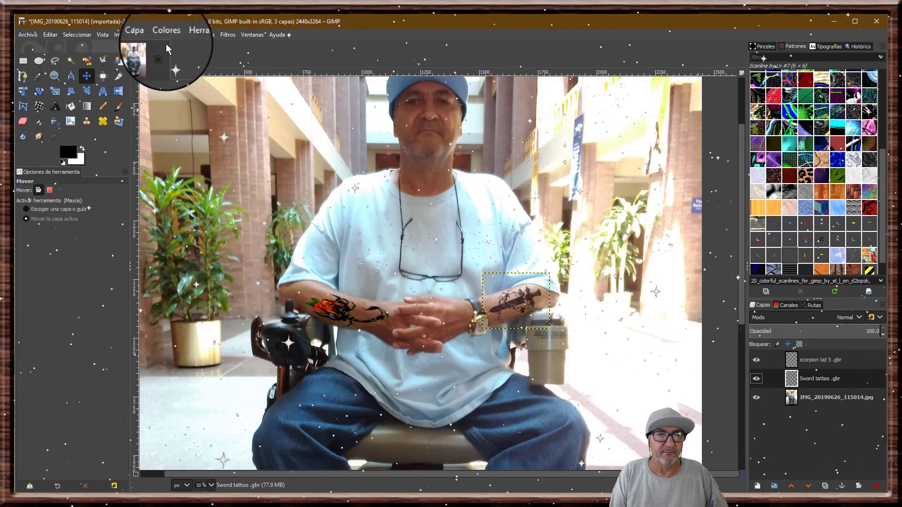
left_click(228, 35)
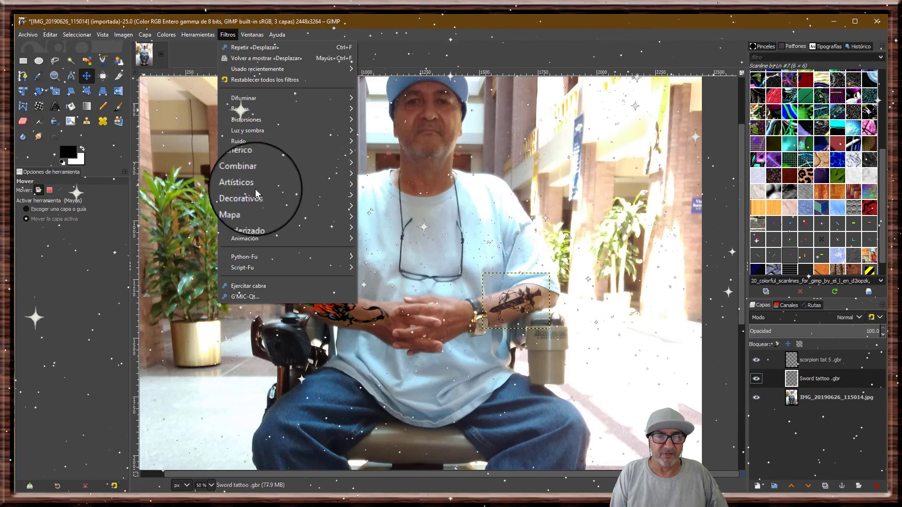
mouse_move(238, 205)
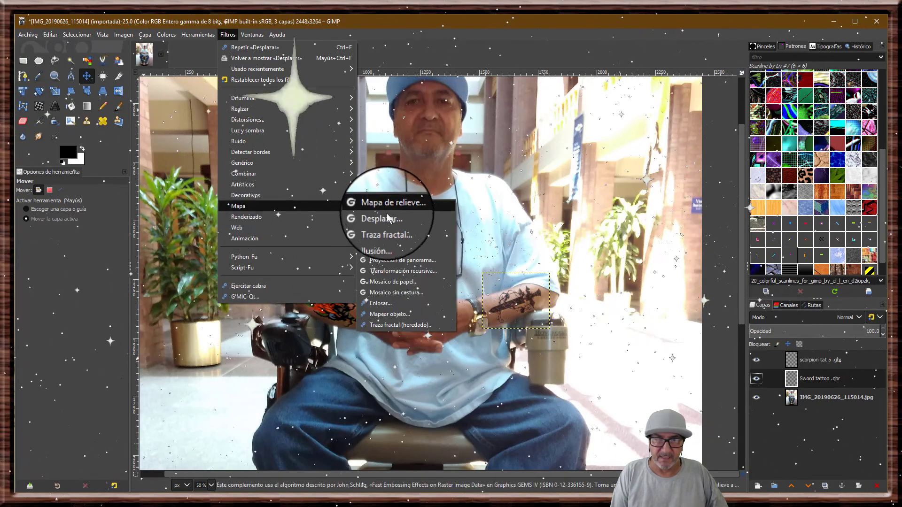
left_click(384, 218)
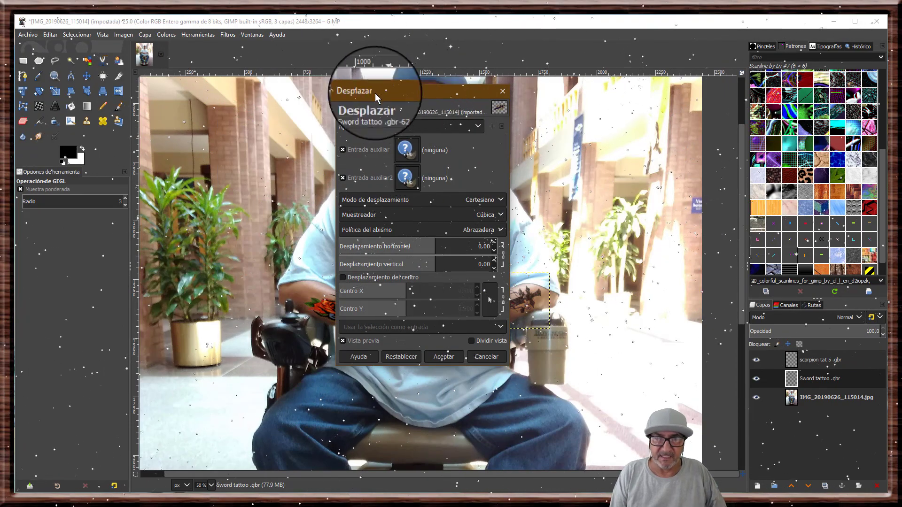
left_click_drag(375, 93, 197, 140)
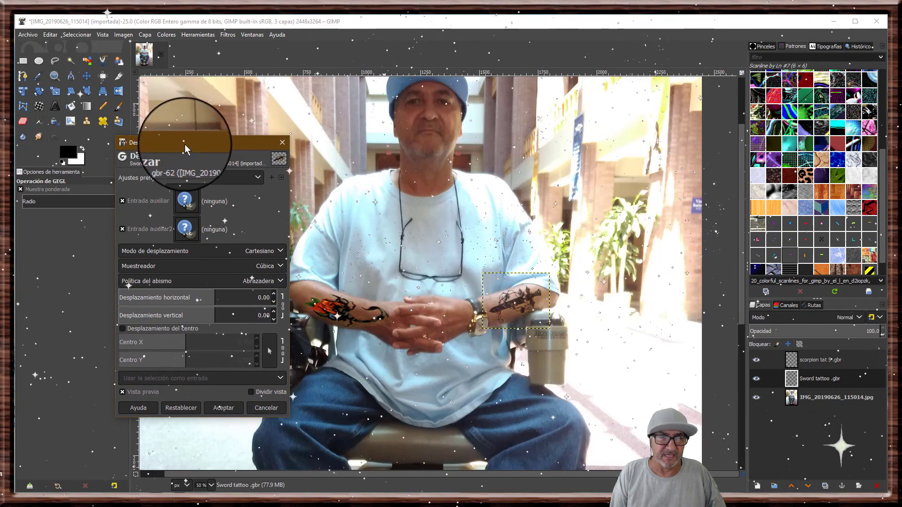
mouse_move(185, 145)
left_mouse_down()
mouse_move(296, 151)
mouse_move(179, 133)
left_mouse_up()
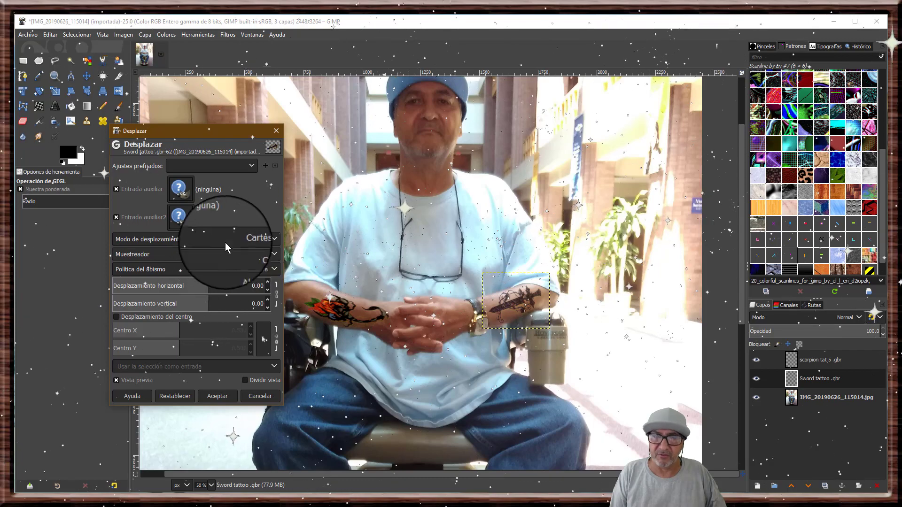
Step: Set both Desplazar auxiliary inputs to the IMG_20190626_115014.jpg photo layer
left_click(178, 191)
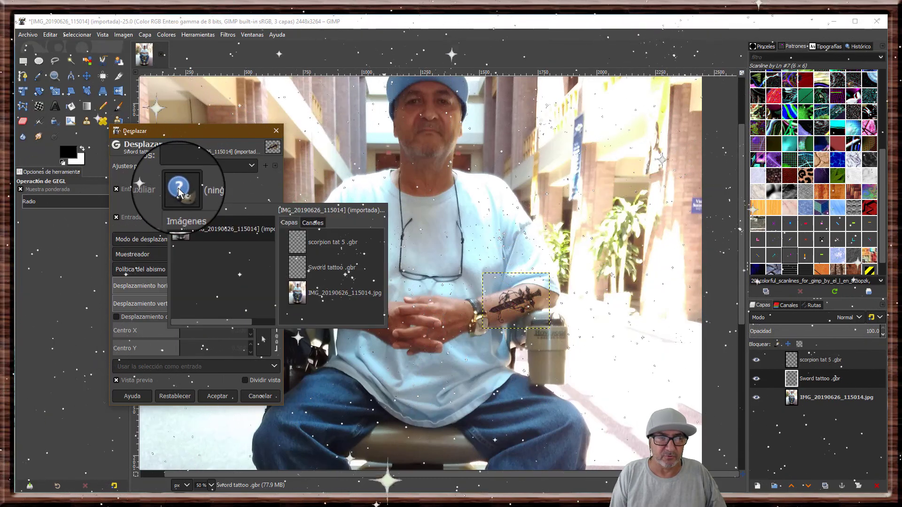
left_click(303, 293)
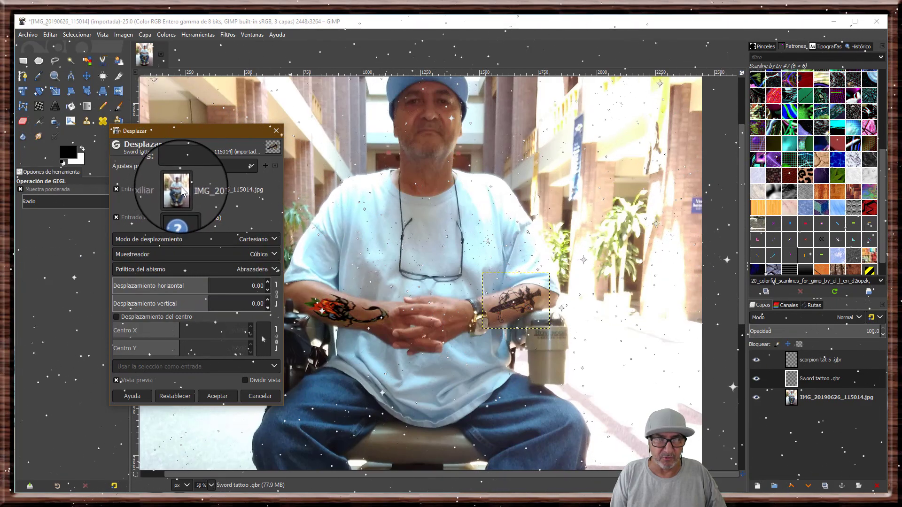
left_click(175, 218)
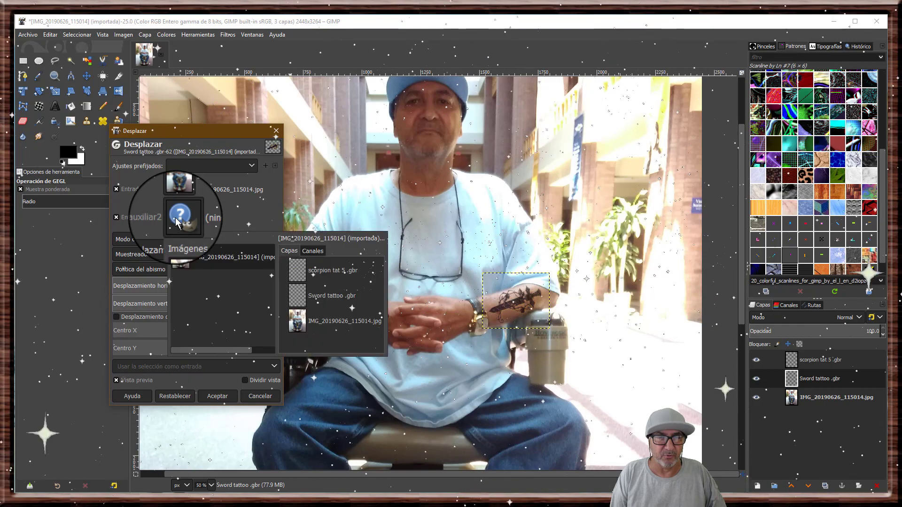
left_click(300, 320)
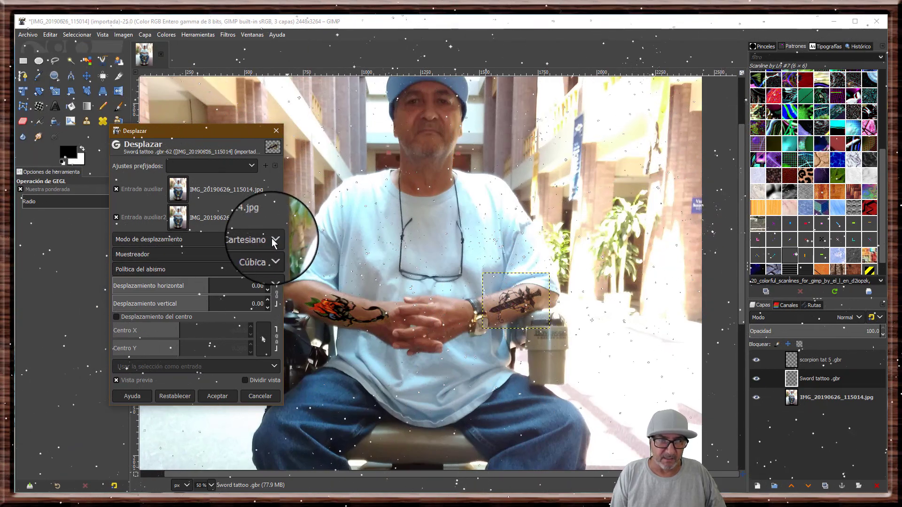
Step: Review the Displace options, keeping Cartesiano mode, Abrazadera edges and Cúbica sampling
left_click(268, 241)
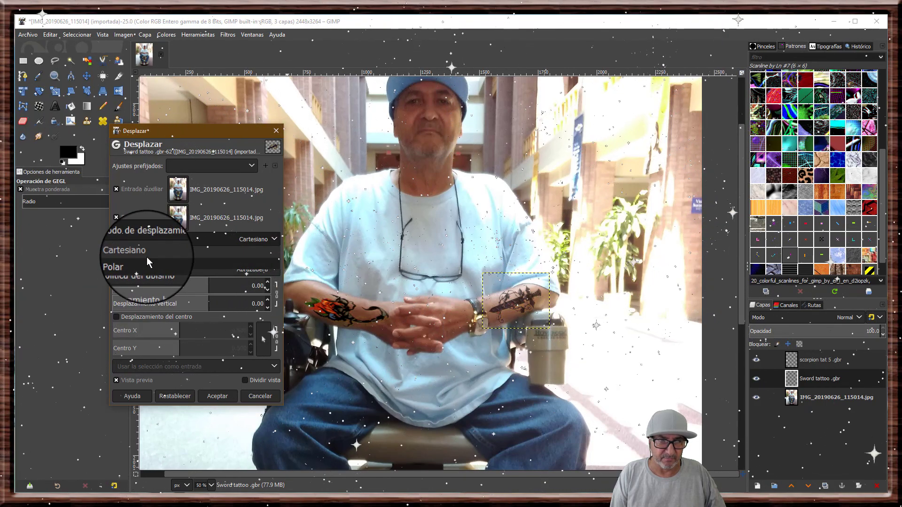
left_click(275, 242)
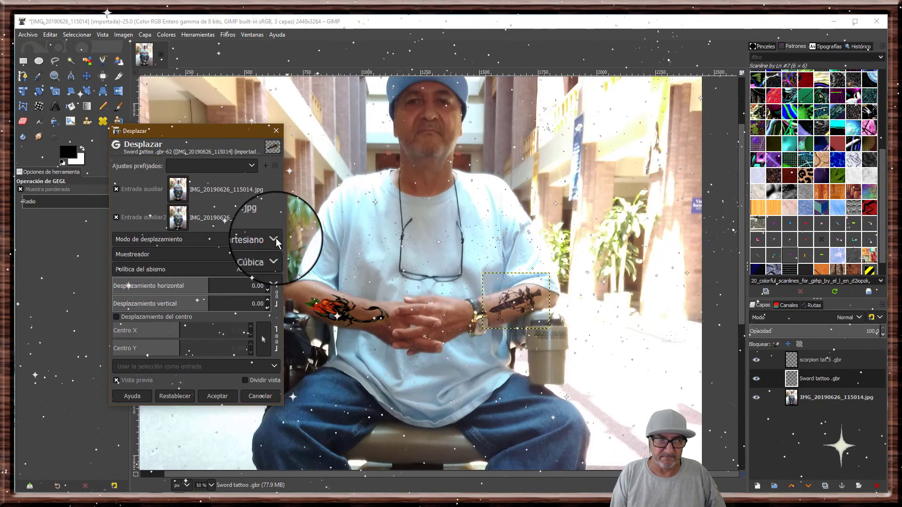
left_click(273, 270)
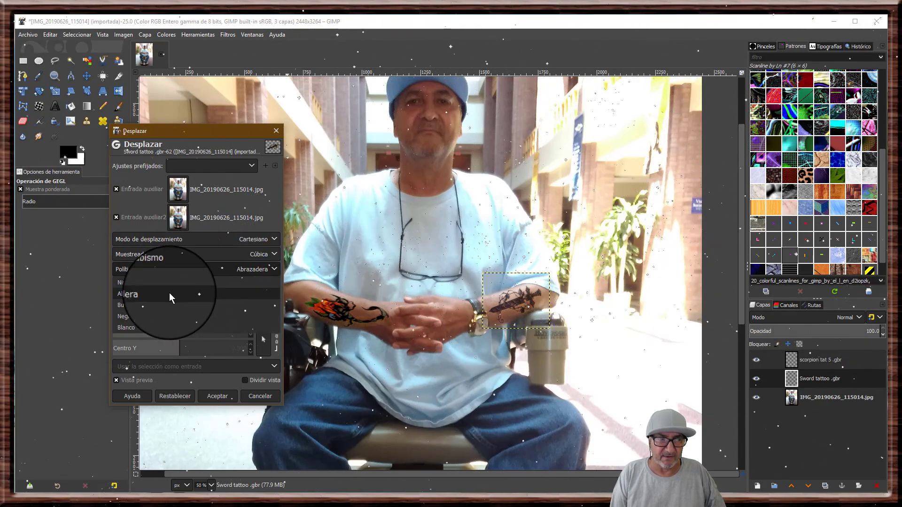
left_click(193, 296)
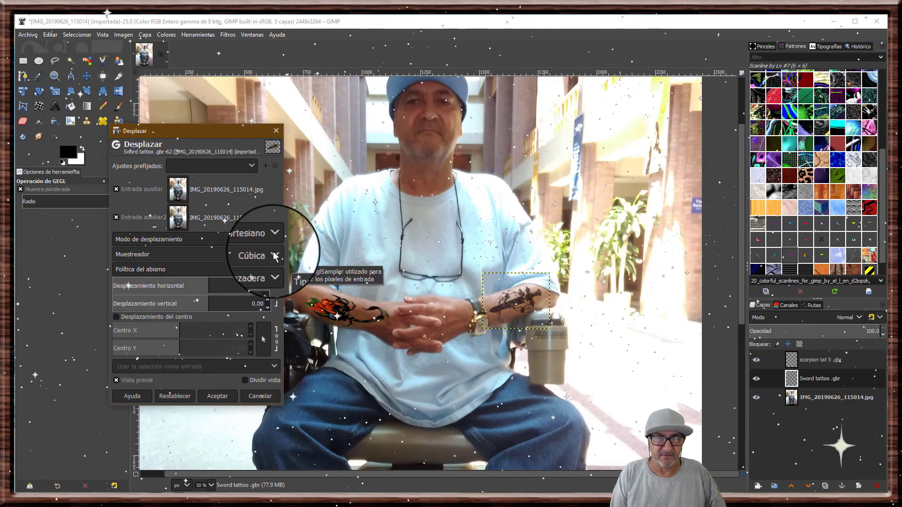
left_click(274, 255)
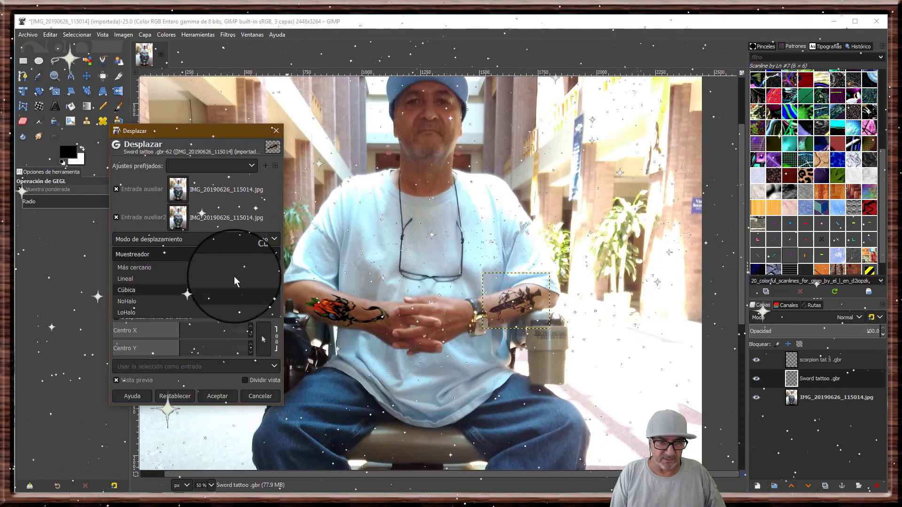
left_click(218, 289)
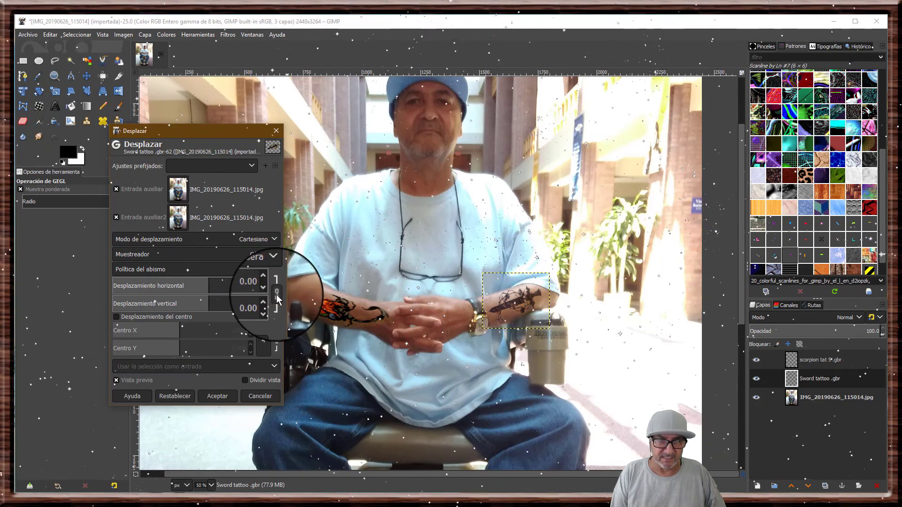
Step: Link the displacement amounts, set both to 2.00, and switch sampling to LoHalo
left_click(277, 294)
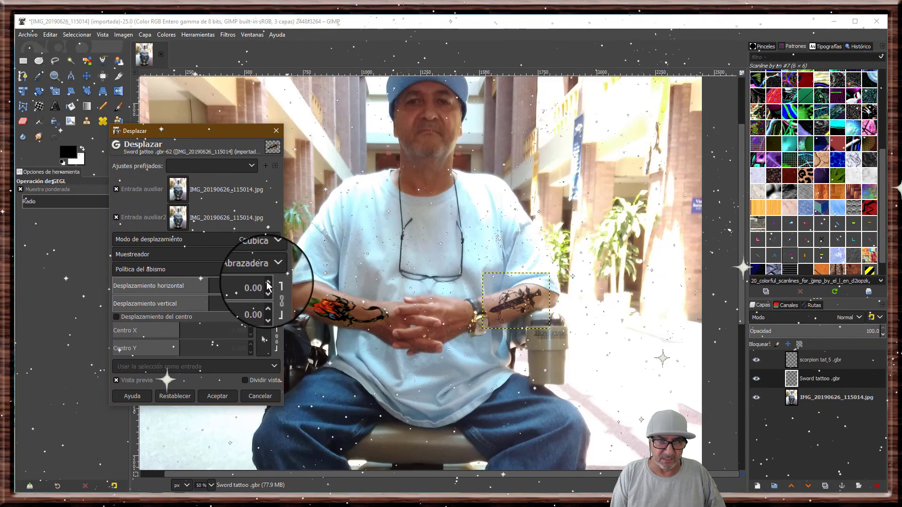
left_click(267, 285)
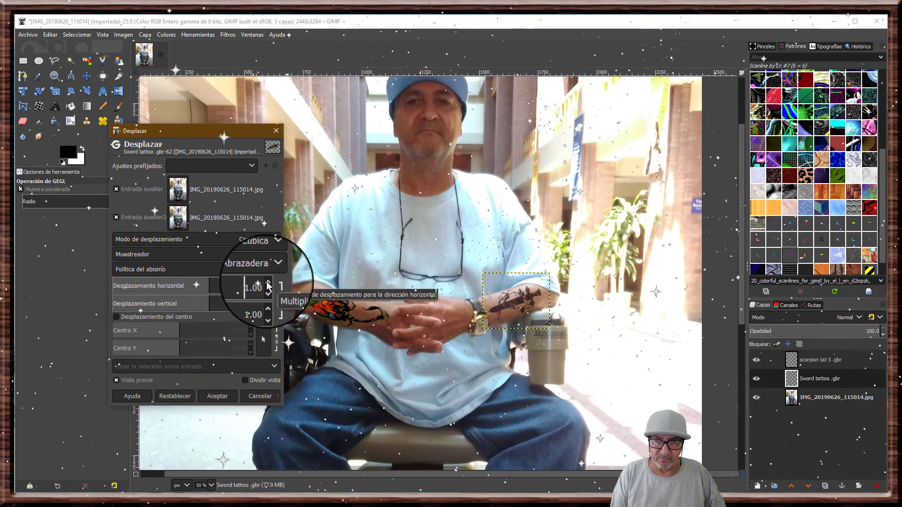
left_click(267, 283)
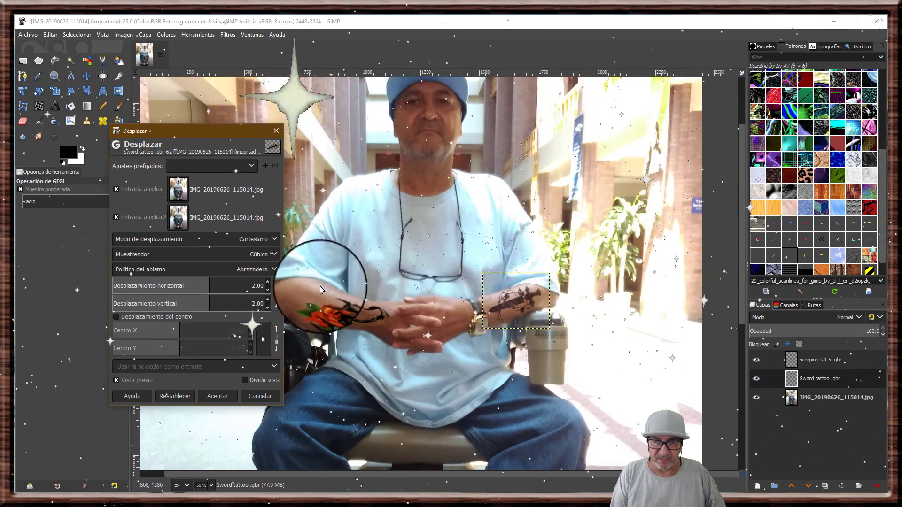
left_click(268, 291)
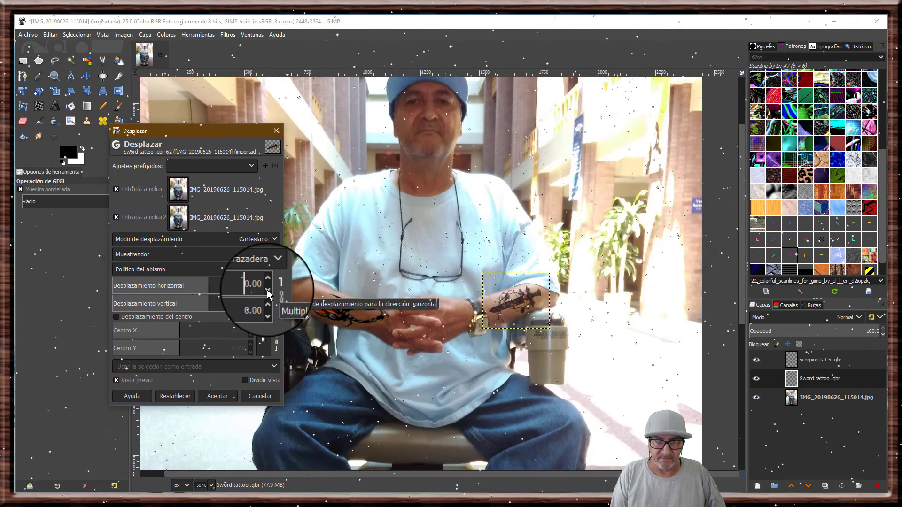
left_click(266, 282)
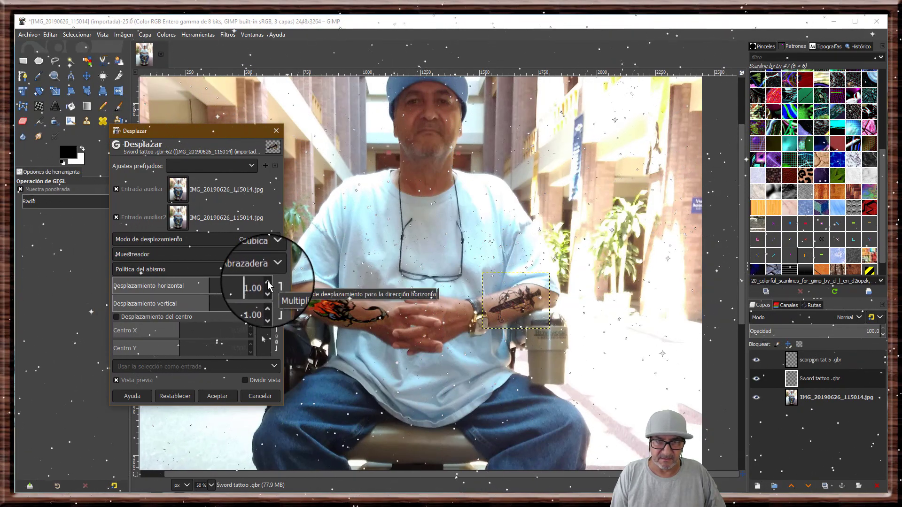
left_click(276, 255)
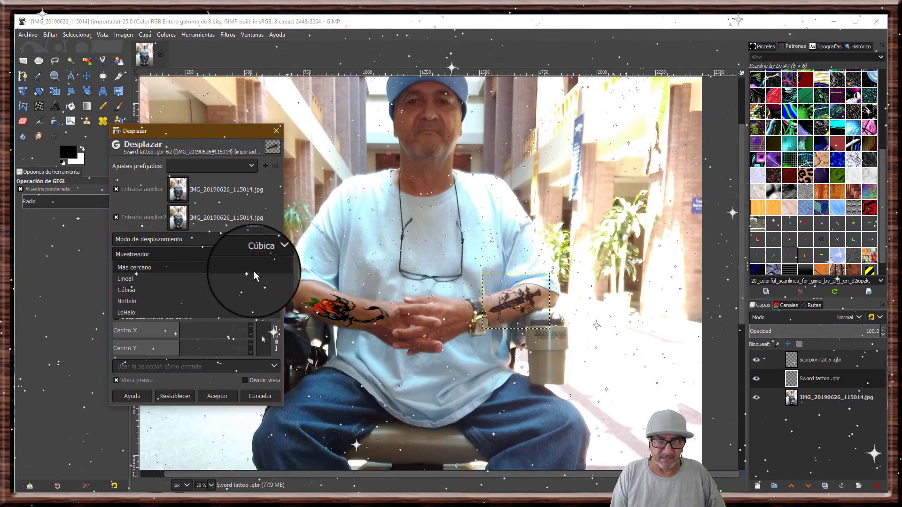
left_click(199, 312)
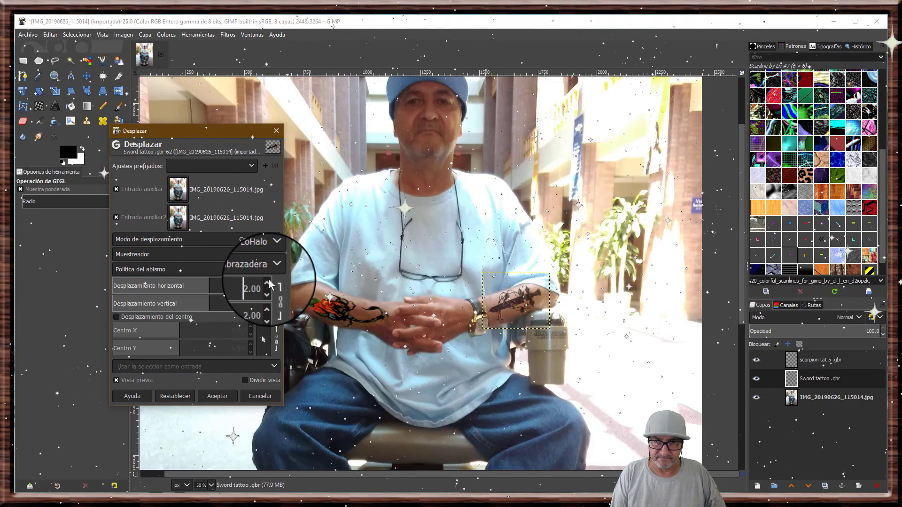
left_click(269, 283)
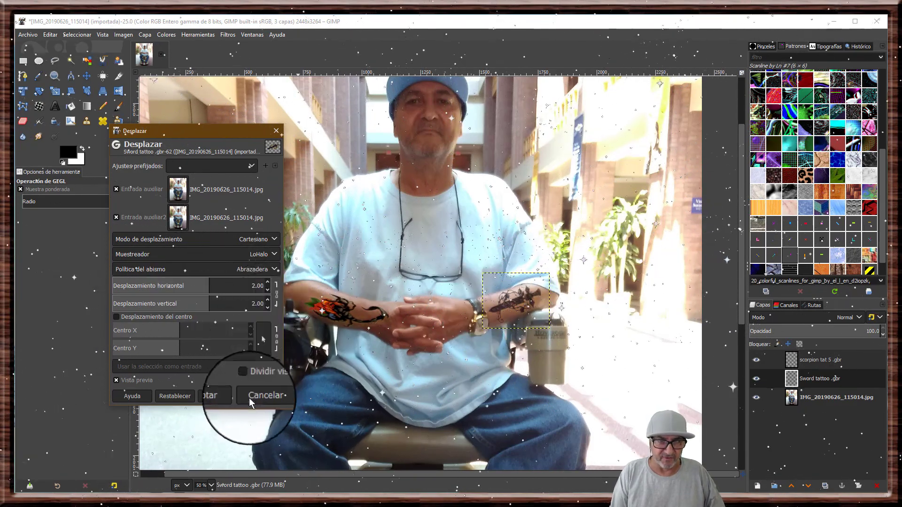
Step: Apply the sword displacement and open Filtros > Mapa > Desplazar on the scorpion layer
left_click(221, 397)
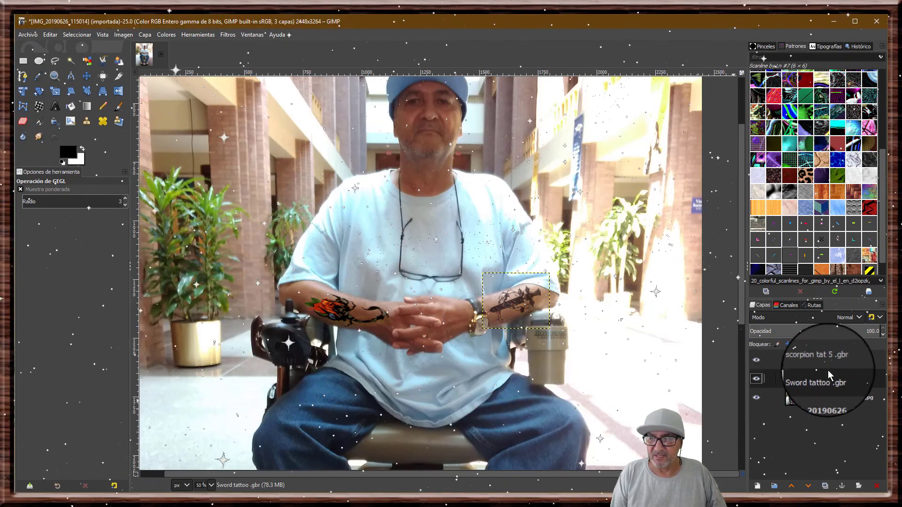
left_click(816, 363)
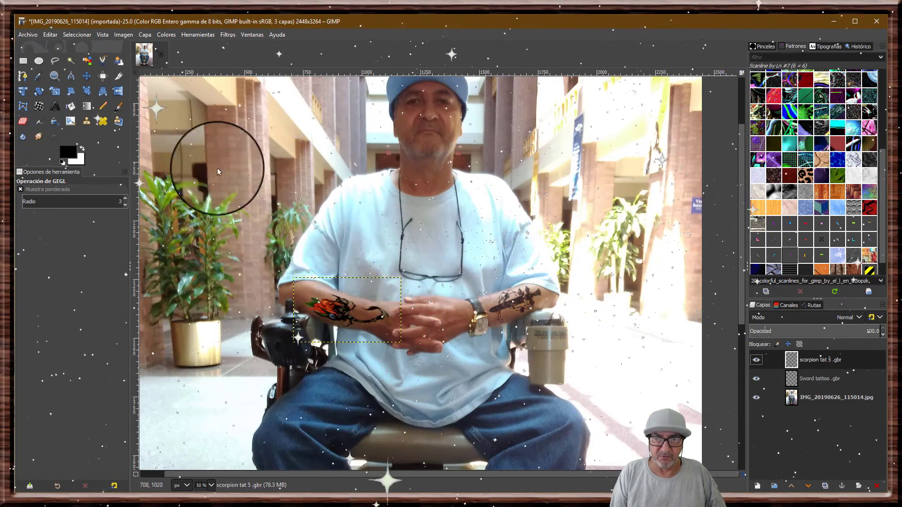
left_click(229, 35)
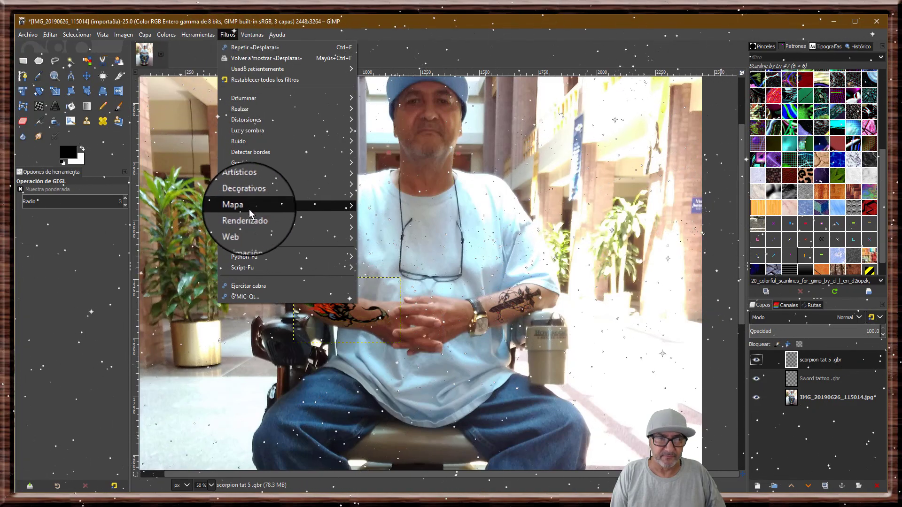
mouse_move(238, 205)
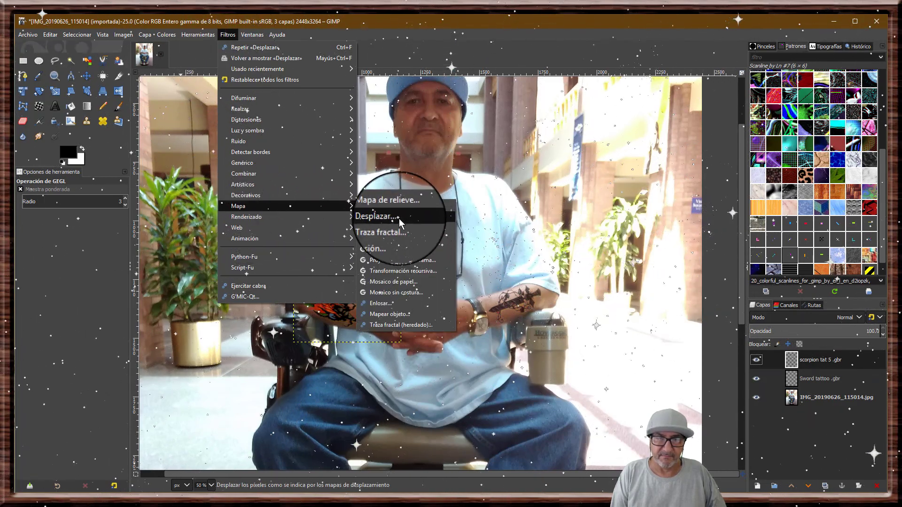
left_click(399, 219)
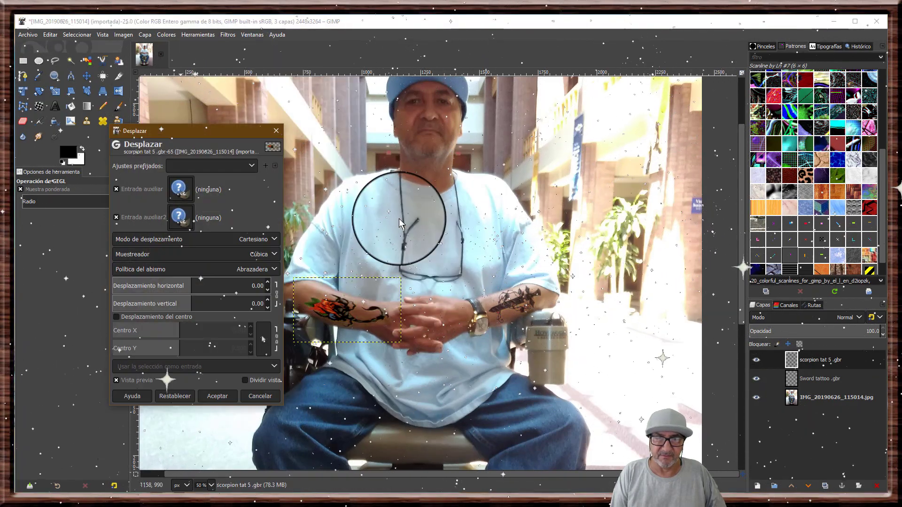
Step: Use IMG_20190626_115014.jpg for both displacement maps with LoHalo sampling
left_click(180, 189)
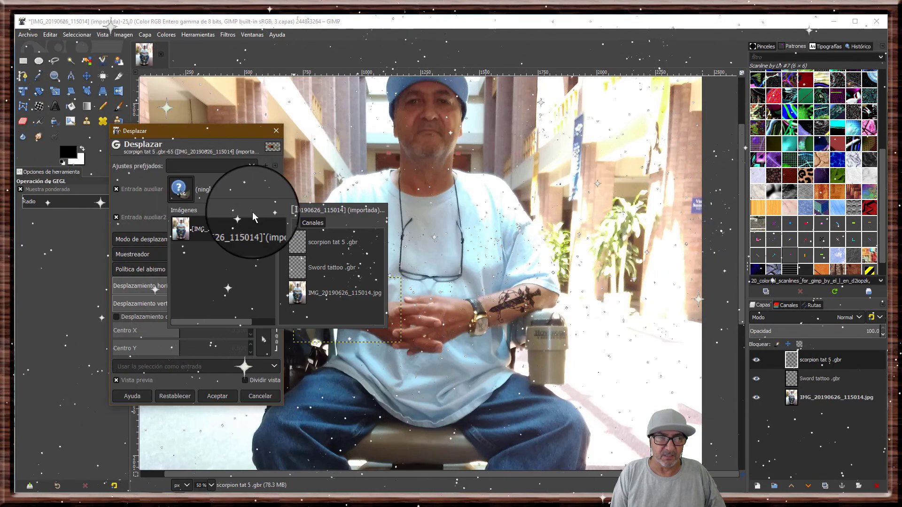
left_click(308, 292)
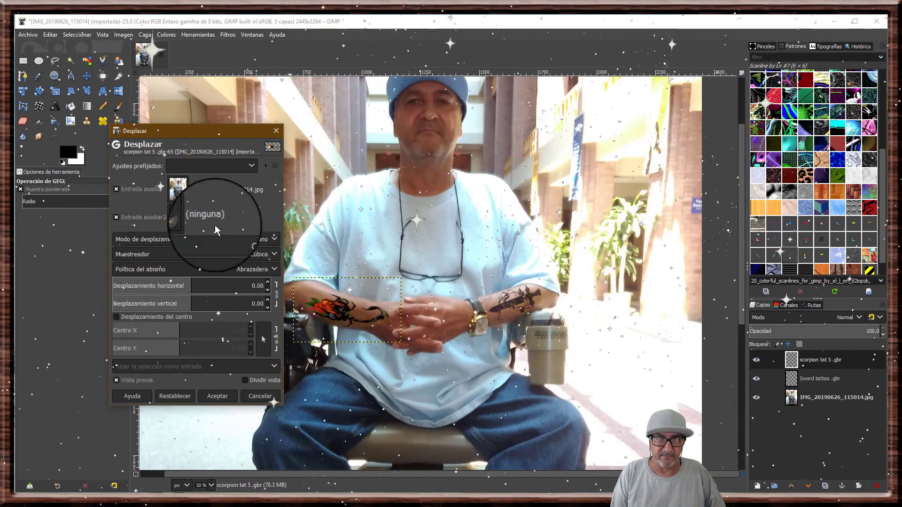
left_click(180, 218)
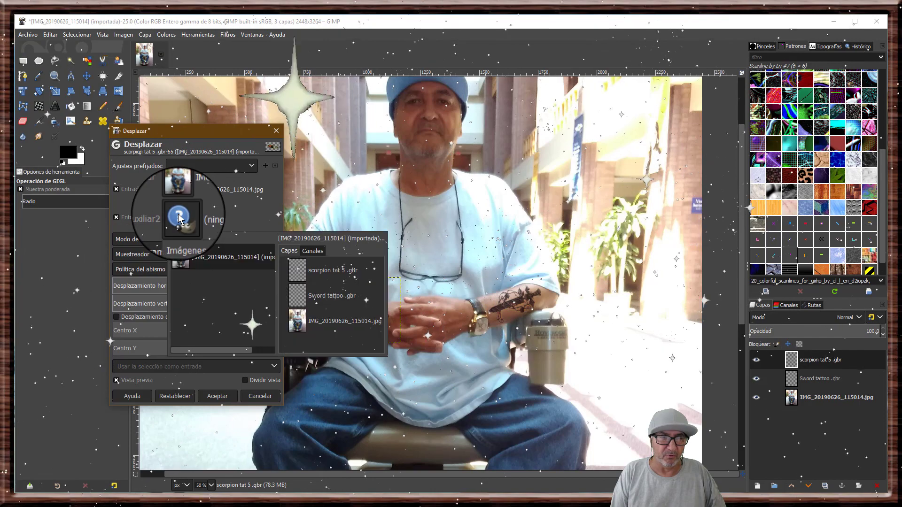
left_click(297, 323)
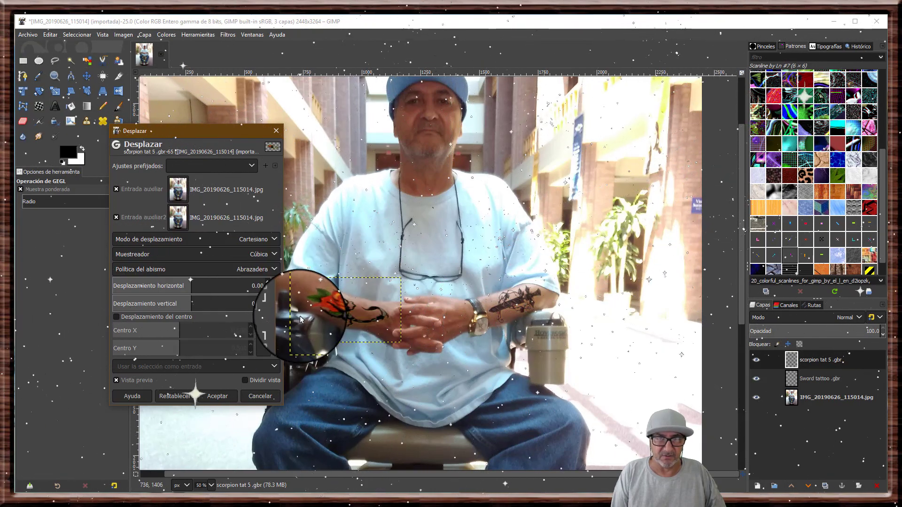
left_click(261, 254)
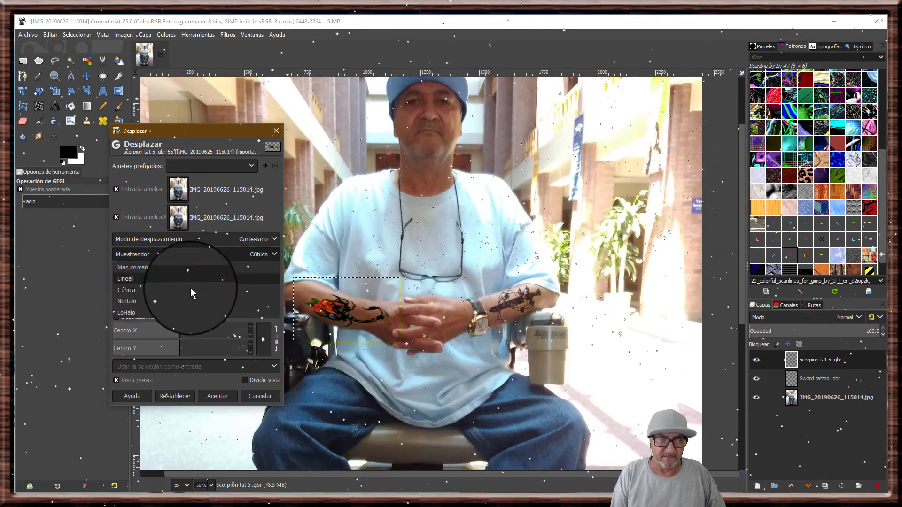
left_click(191, 312)
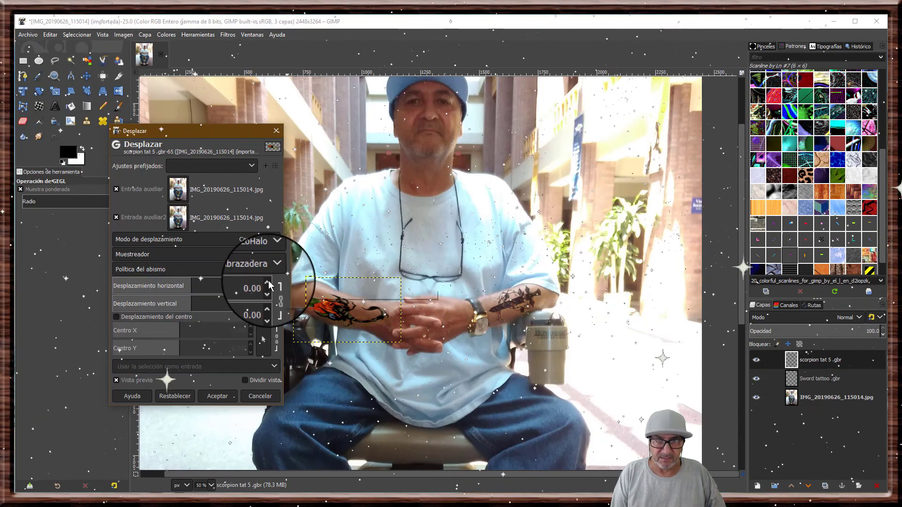
Step: Apply a 2.00 horizontal and vertical displacement to the scorpion tat 5 layer
left_click(269, 284)
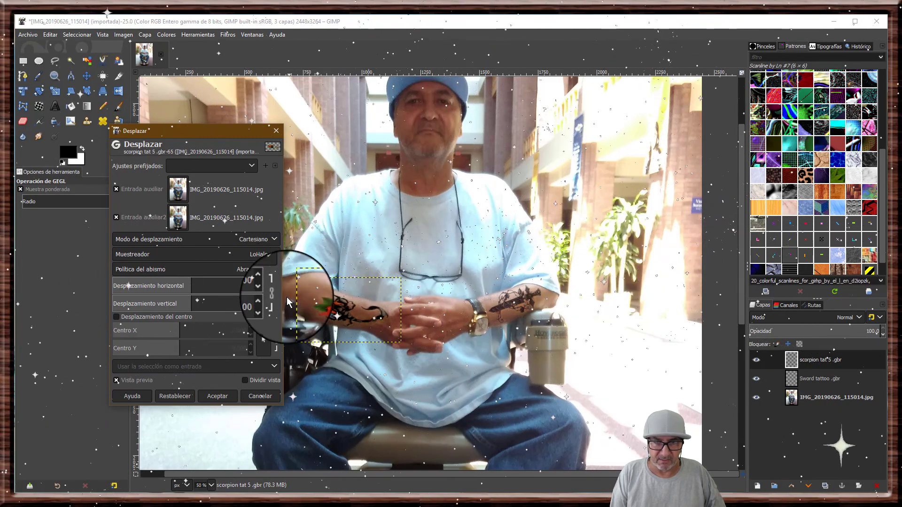
left_click(221, 397)
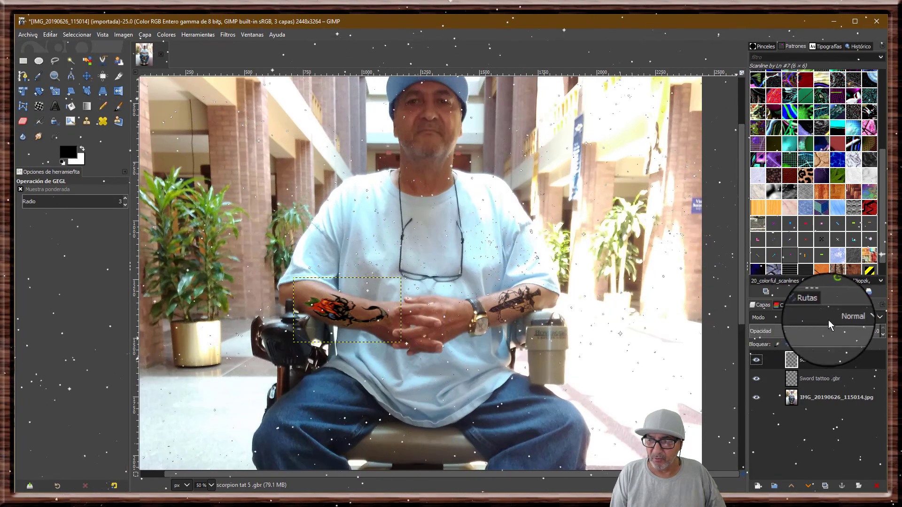
Step: Switch the scorpion layer, then the sword layer, to Claridad suave blend mode
left_click(860, 318)
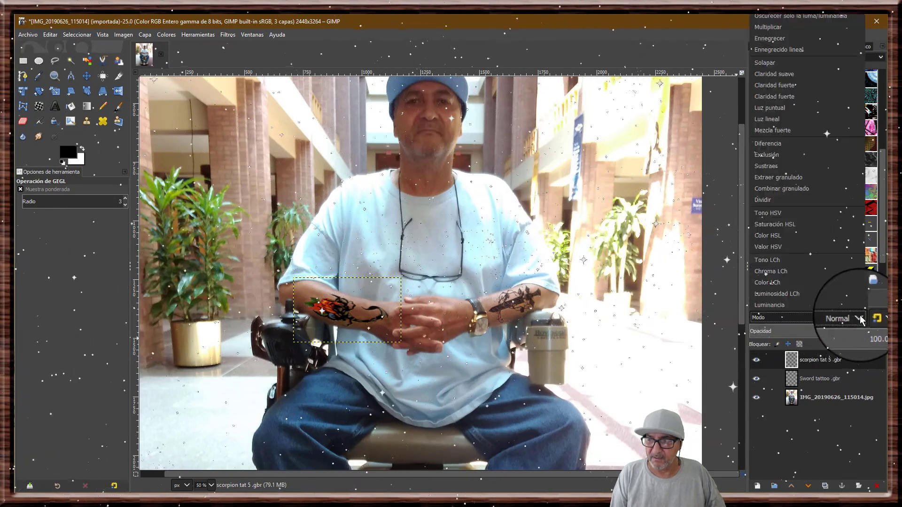
left_click(782, 74)
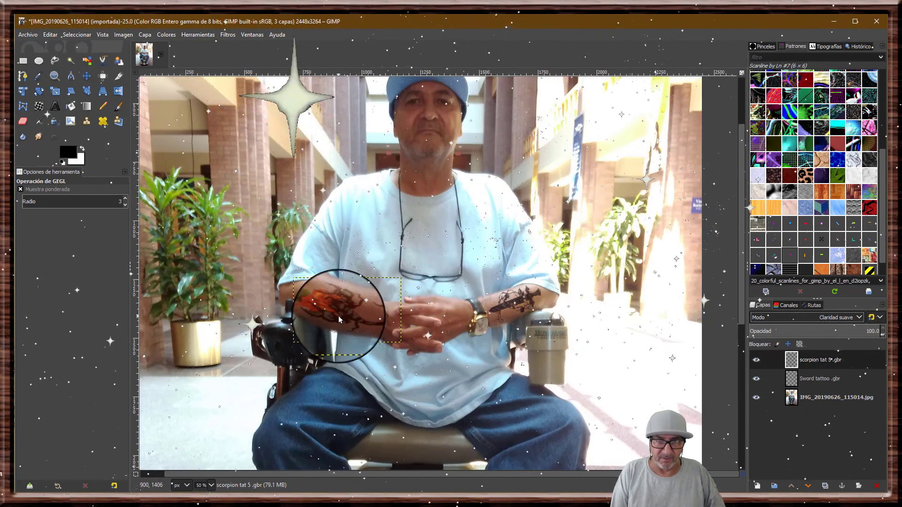
left_click(811, 378)
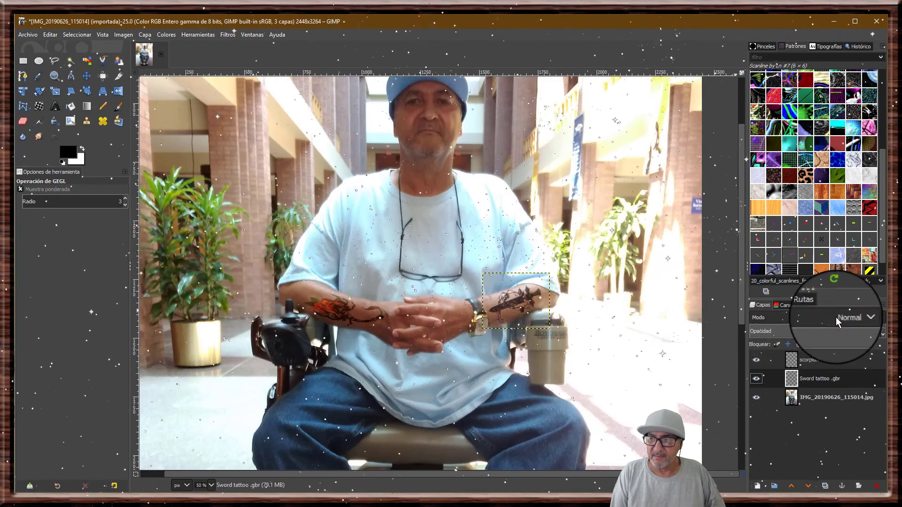
left_click(859, 320)
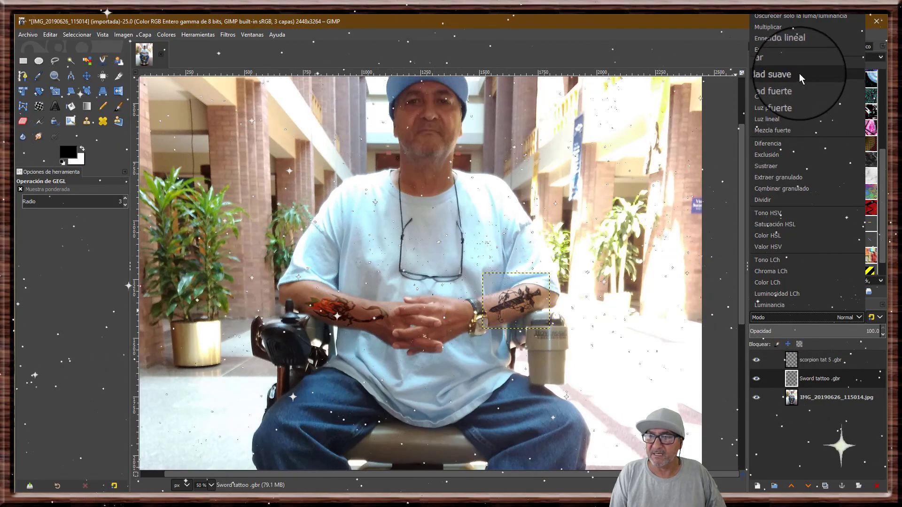
left_click(773, 77)
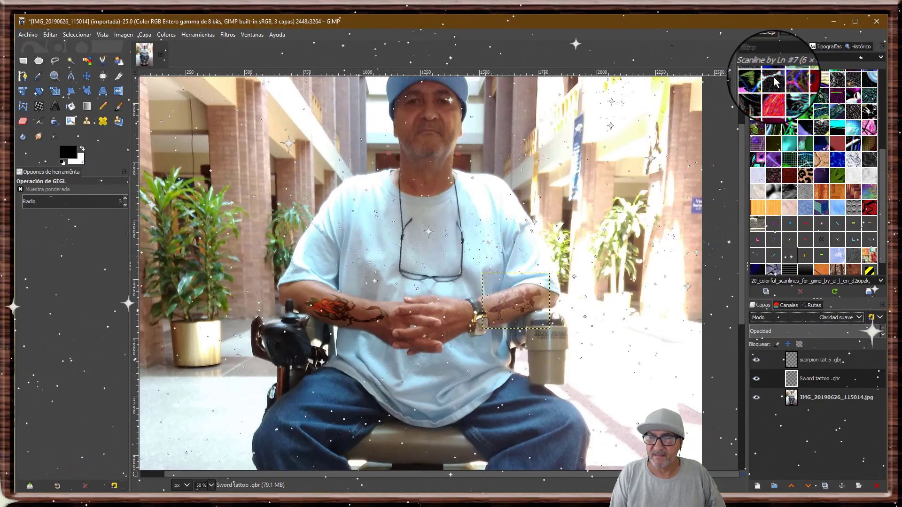
Step: Make IMG_20190626_115014.jpg the active layer and zoom the view to 25%
left_click(802, 398)
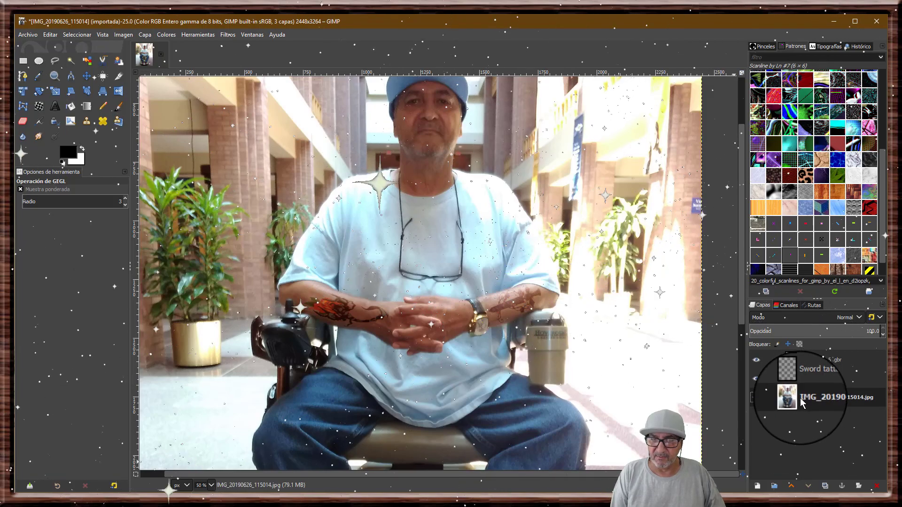
left_click(211, 486)
left_click(210, 461)
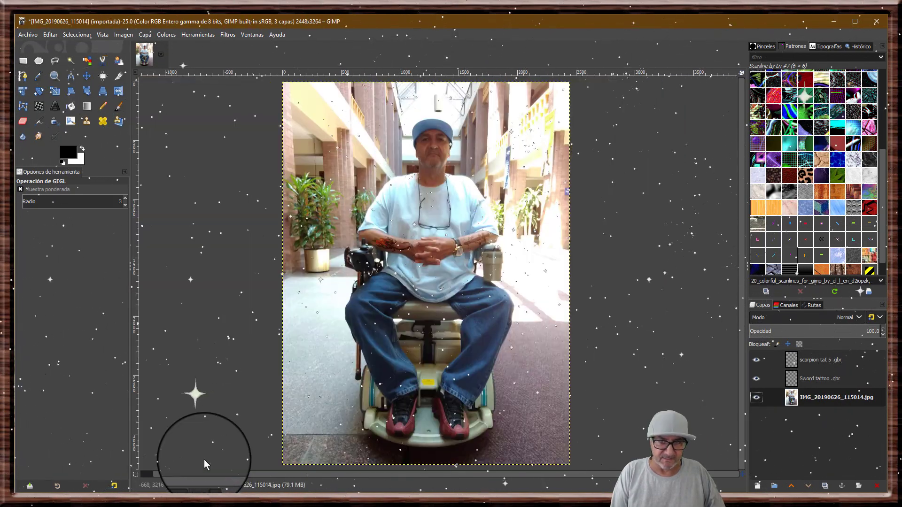